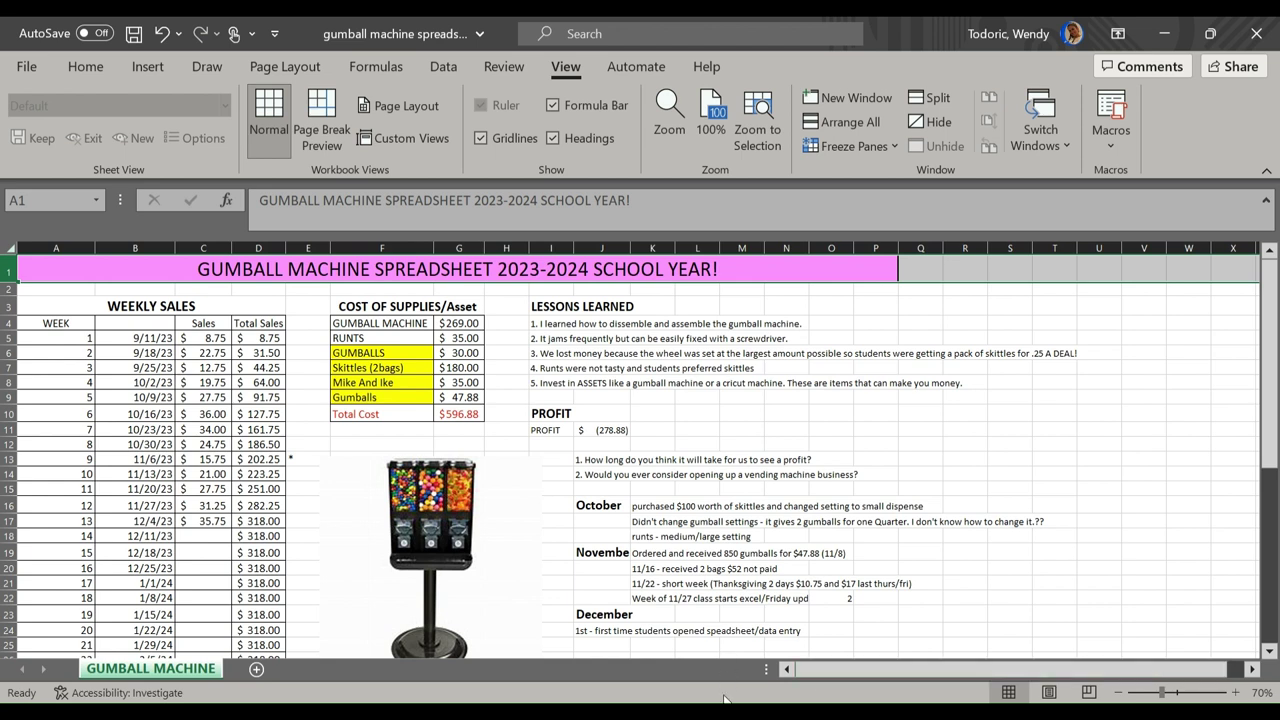
# Enter 35.75 in C17 as the sales figure for the week of 12/4/23.
pyautogui.click(213, 537)
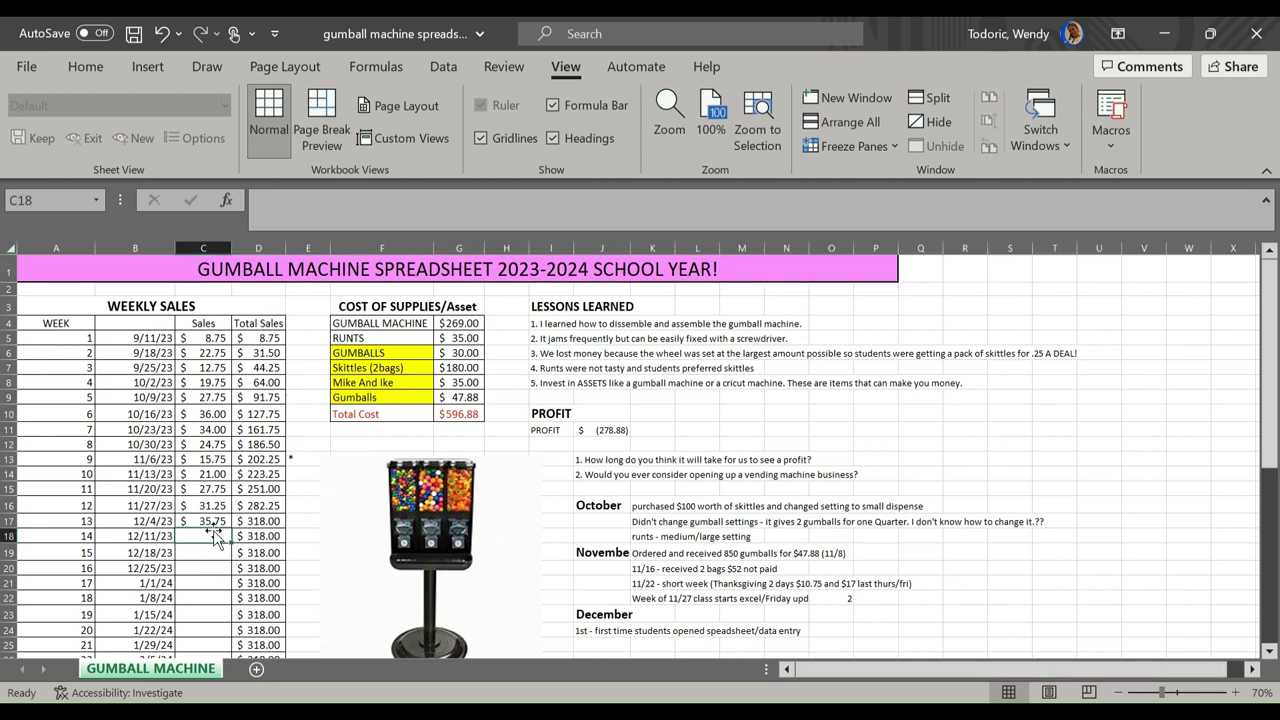
pyautogui.click(222, 523)
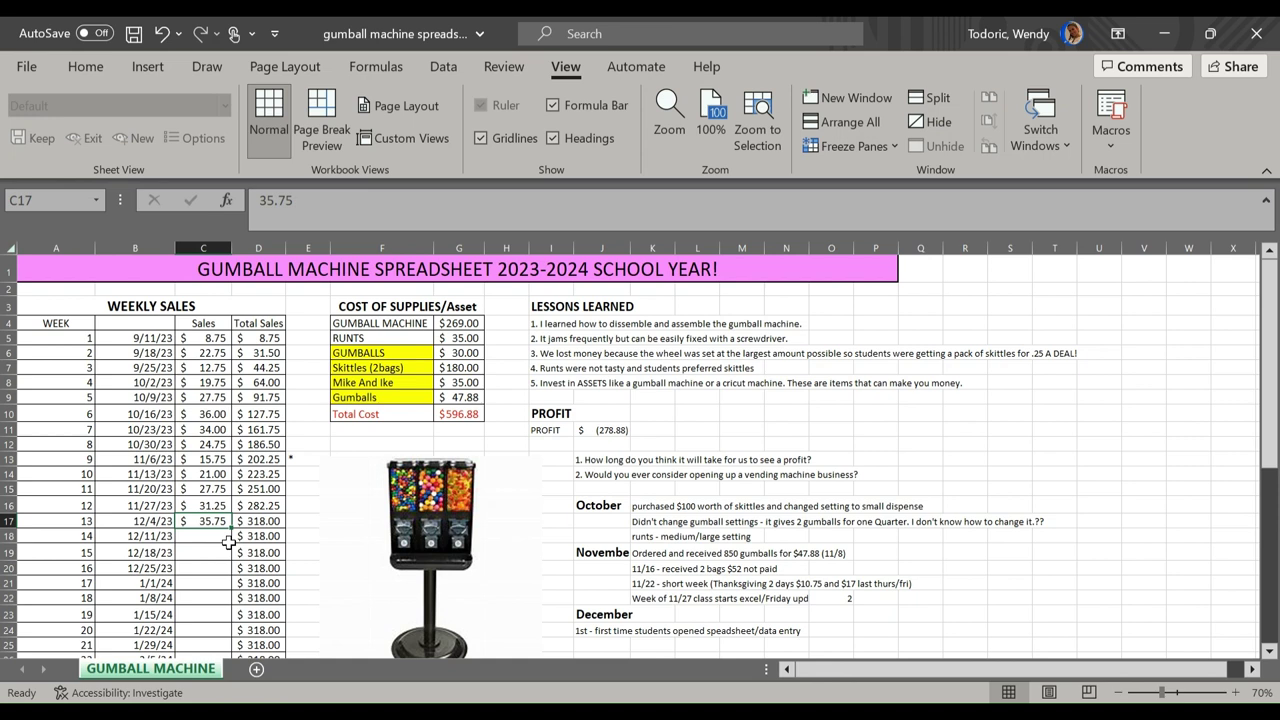
pyautogui.write('35')
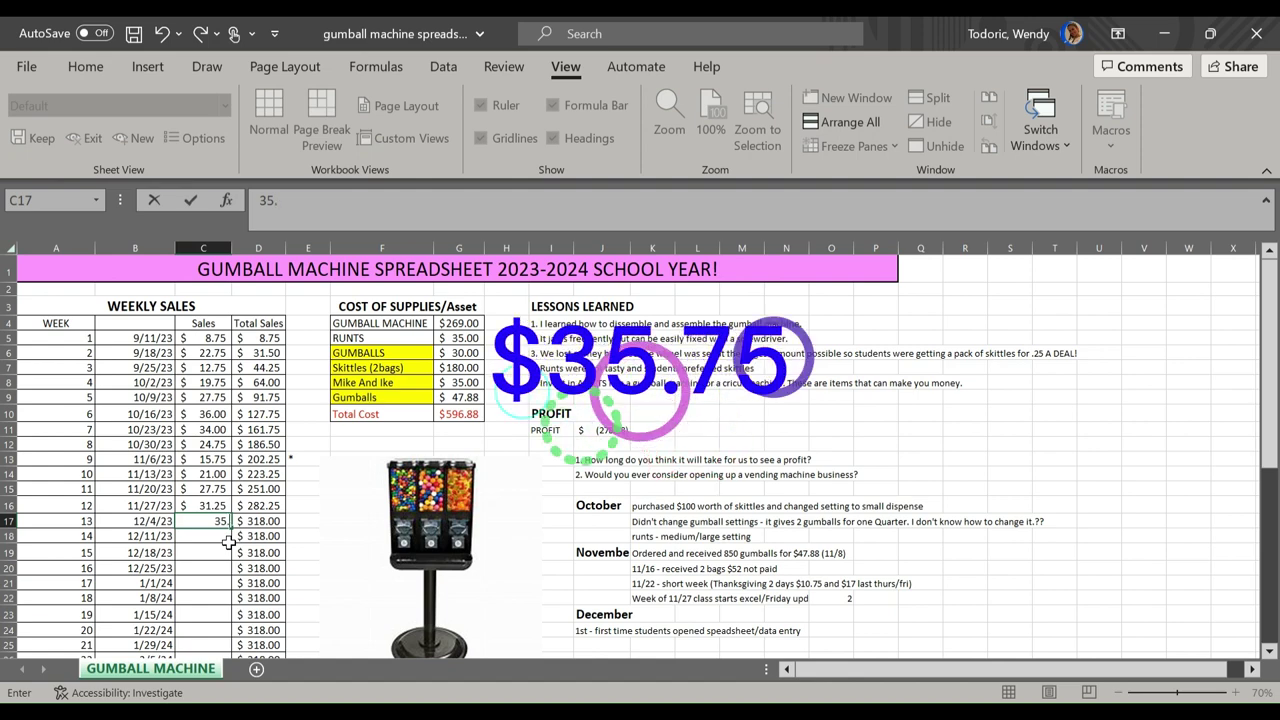
pyautogui.write('.75')
pyautogui.press('Return')
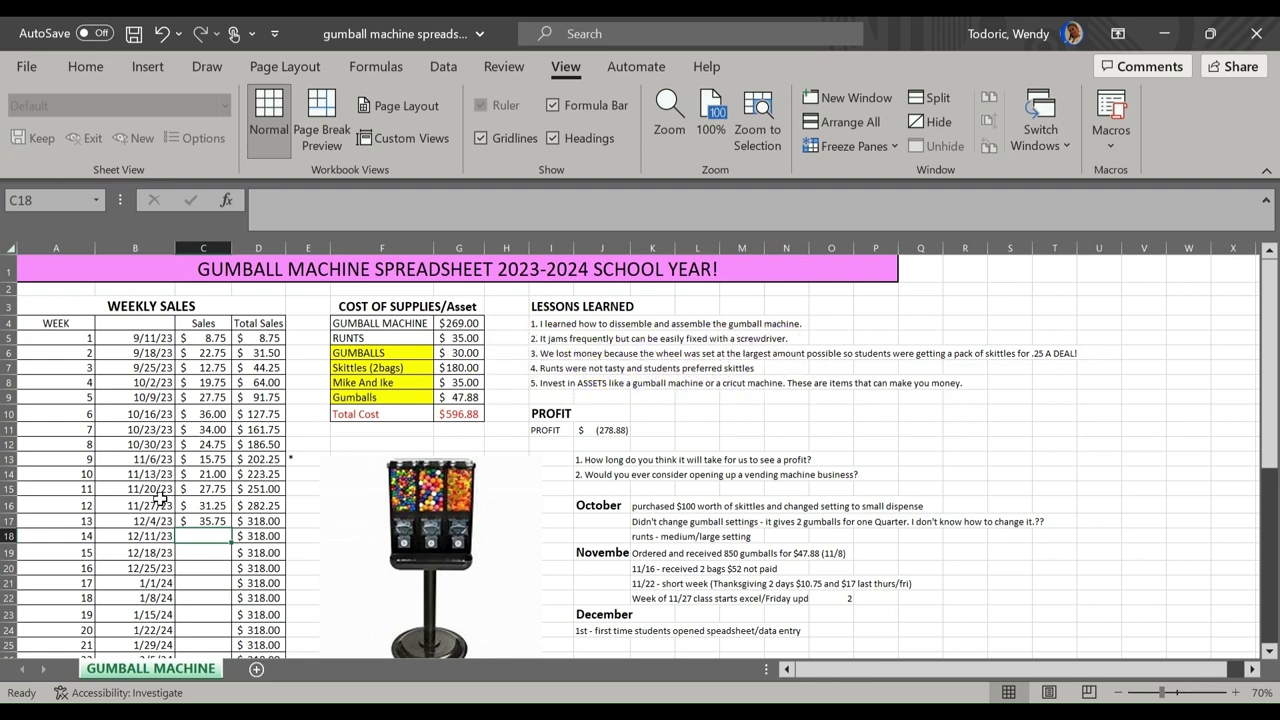
pyautogui.click(218, 521)
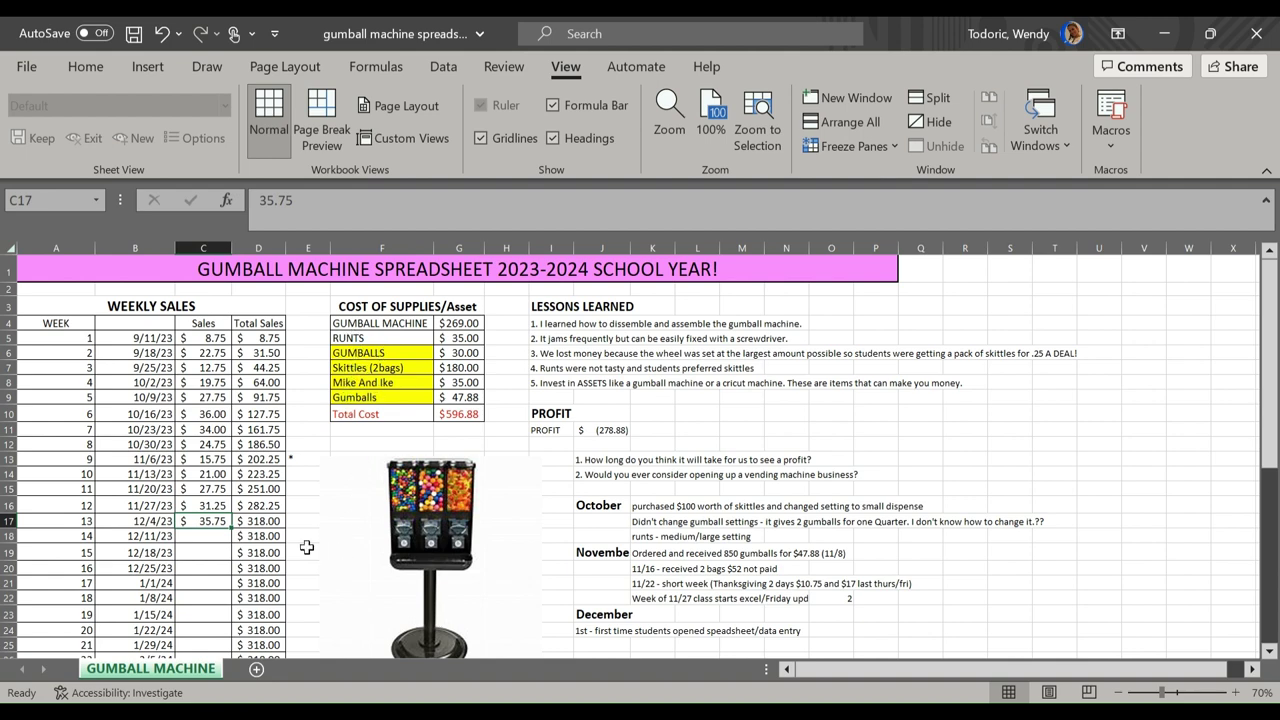
pyautogui.scroll(-1, 306, 546)
pyautogui.scroll(-2, 310, 548)
pyautogui.scroll(3, 414, 543)
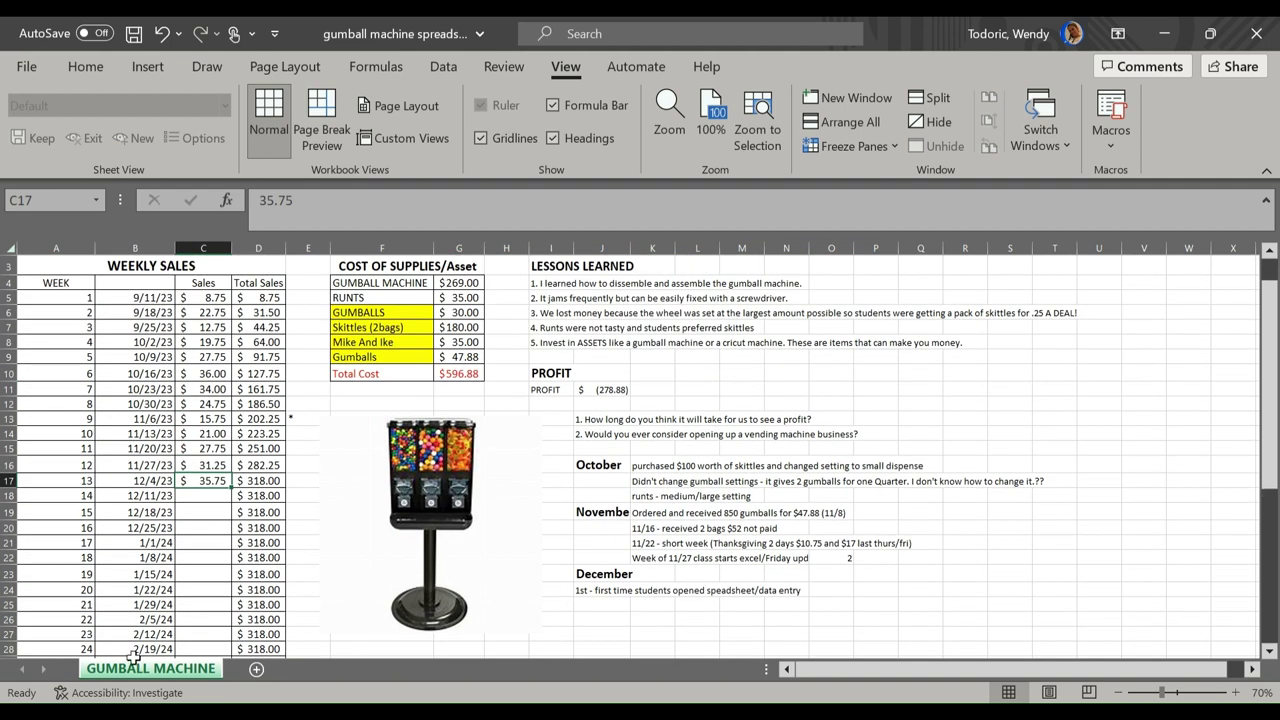
pyautogui.rightClick(132, 667)
pyautogui.moveTo(196, 560)
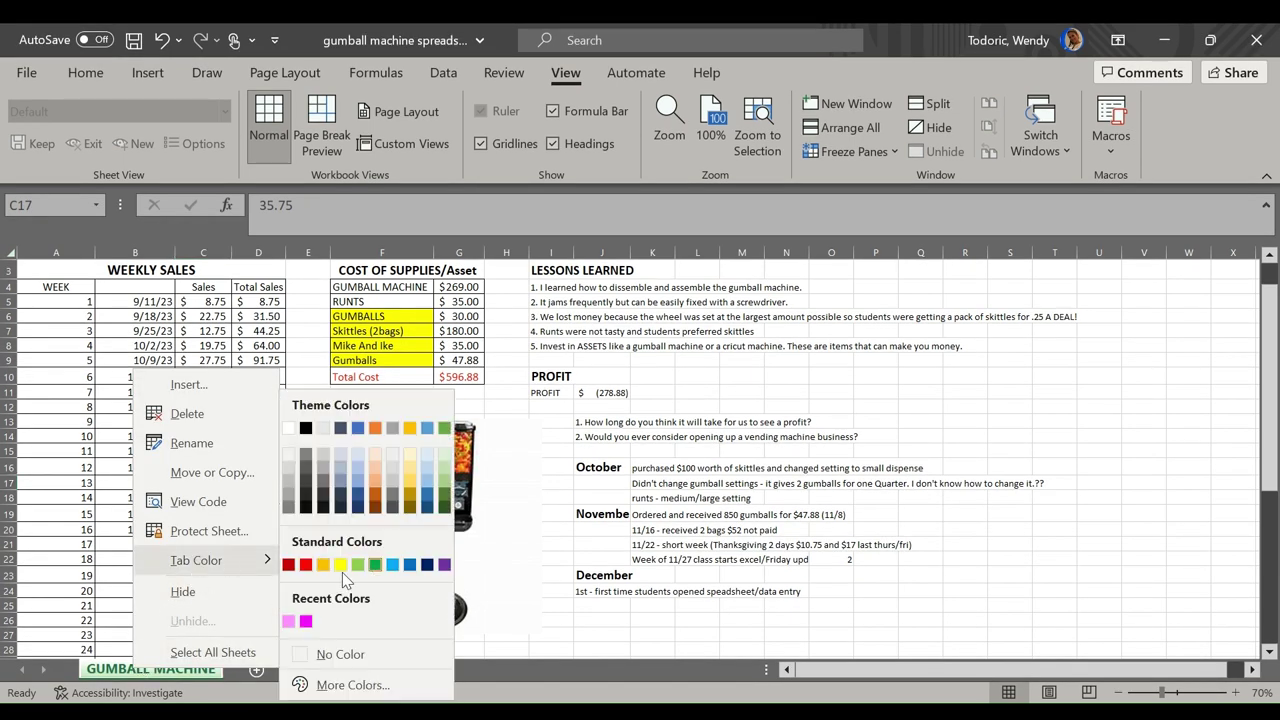
pyautogui.click(392, 565)
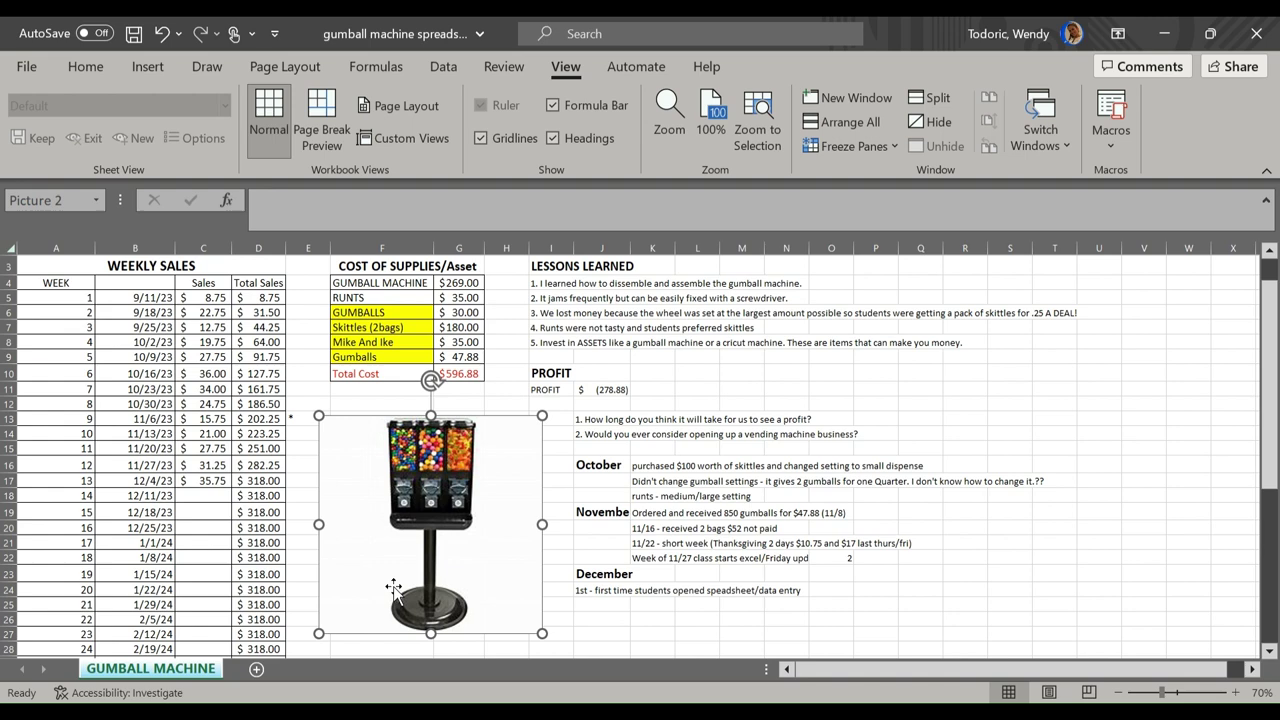
pyautogui.scroll(1, 213, 594)
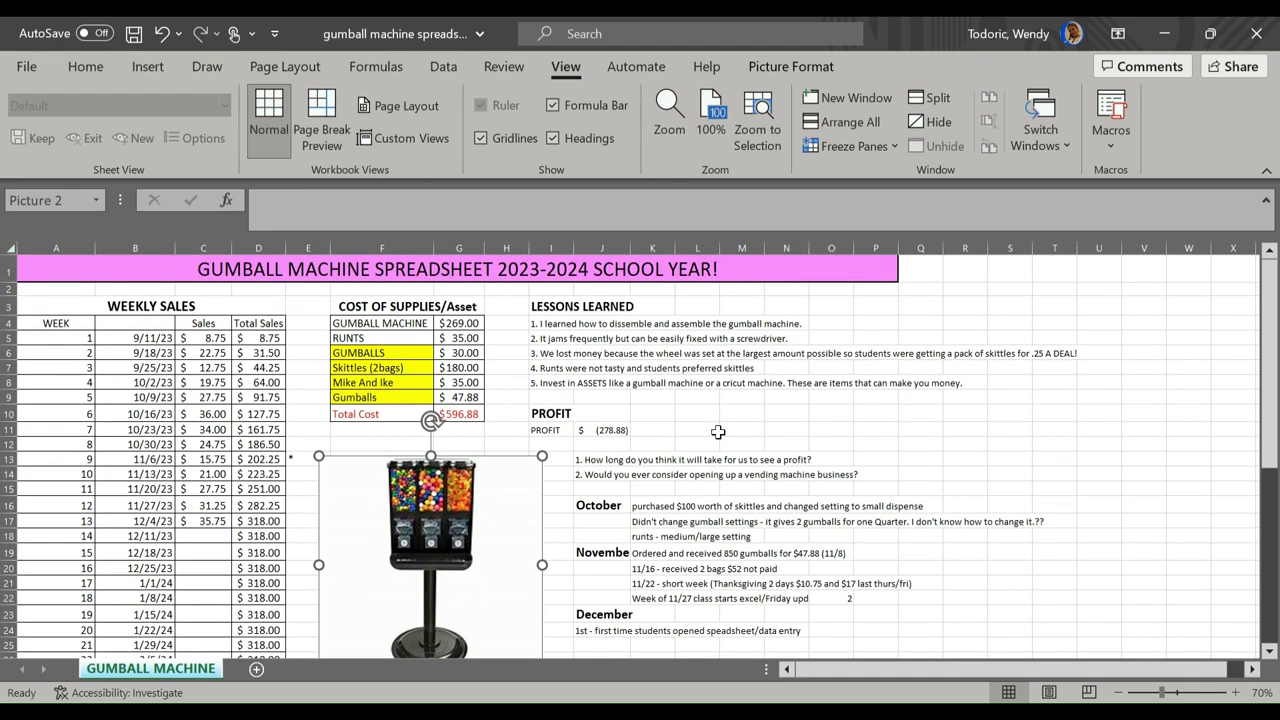
pyautogui.click(6, 268)
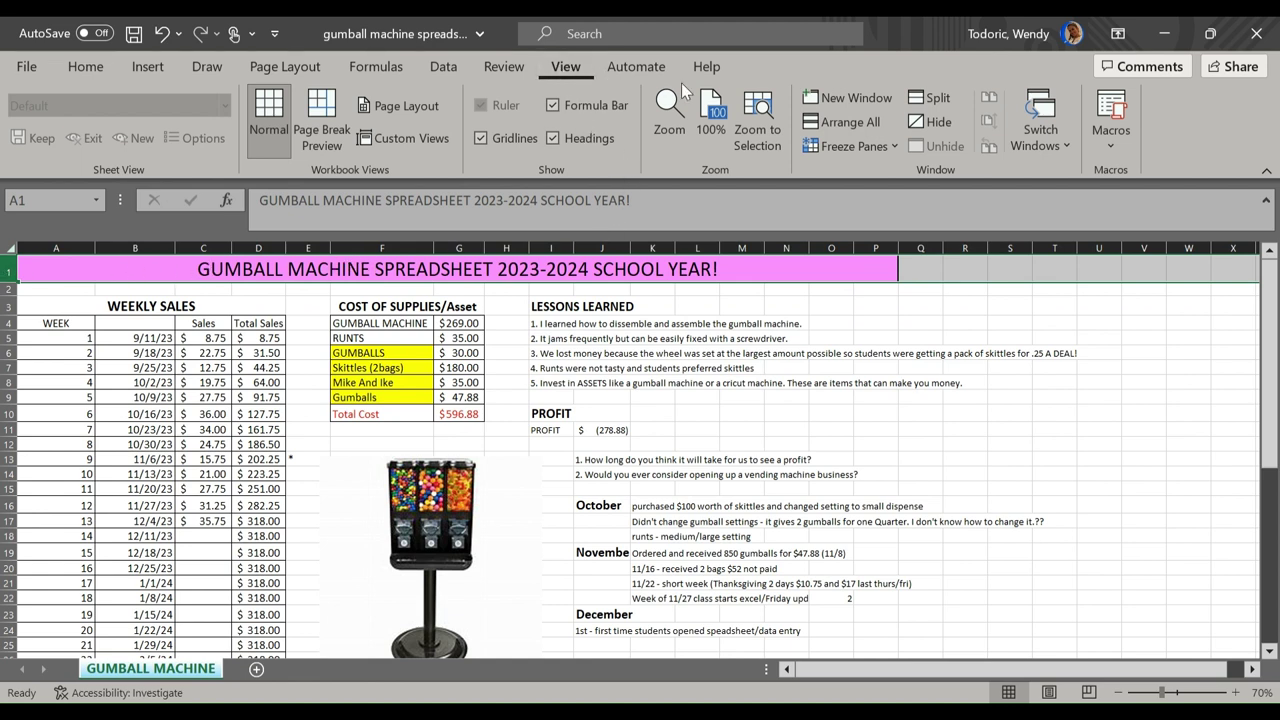
# Freeze the top title row, then scroll to the Total Sales row to confirm it stays fixed.
pyautogui.click(895, 145)
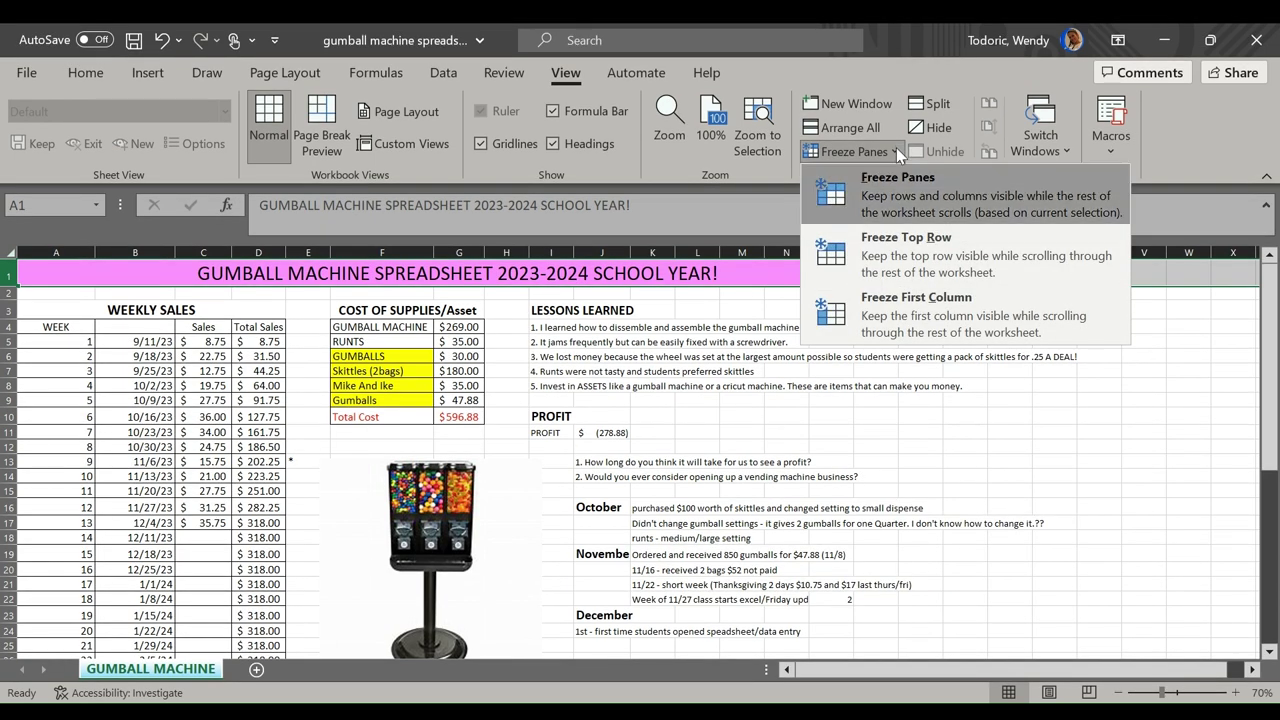
pyautogui.click(919, 251)
pyautogui.scroll(-2, 206, 390)
pyautogui.scroll(-4, 258, 418)
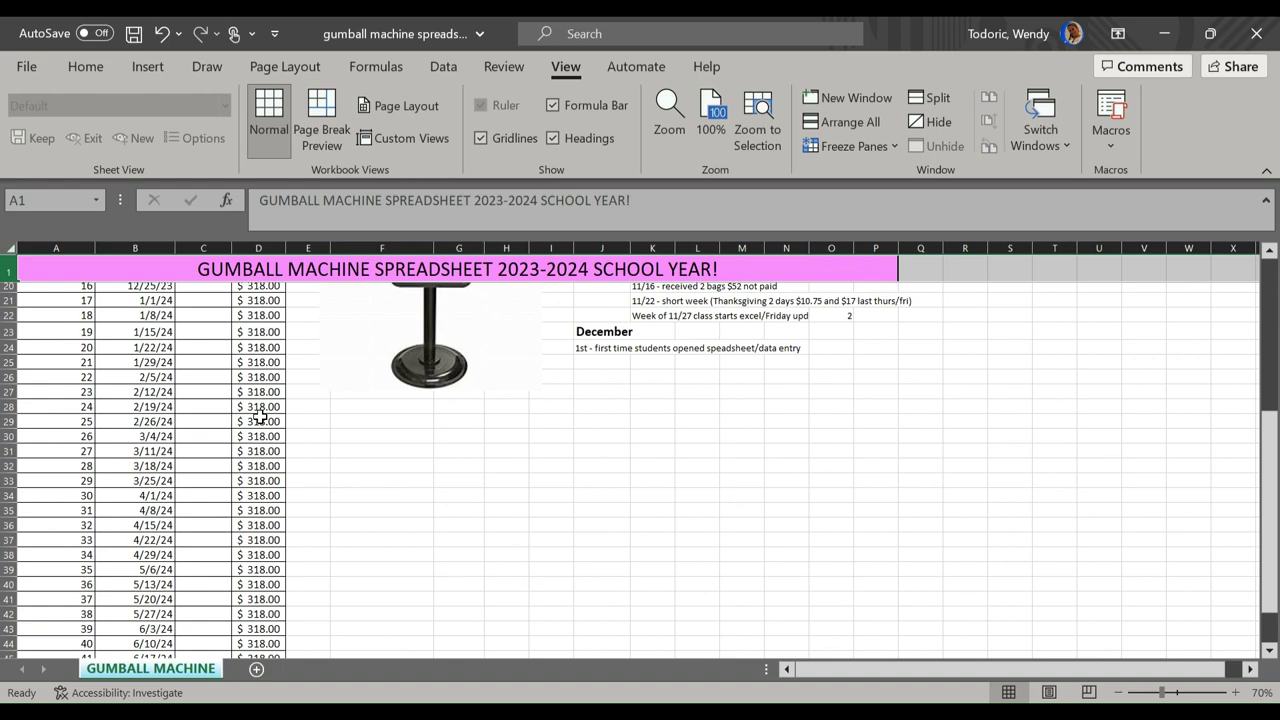
pyautogui.scroll(-3, 478, 305)
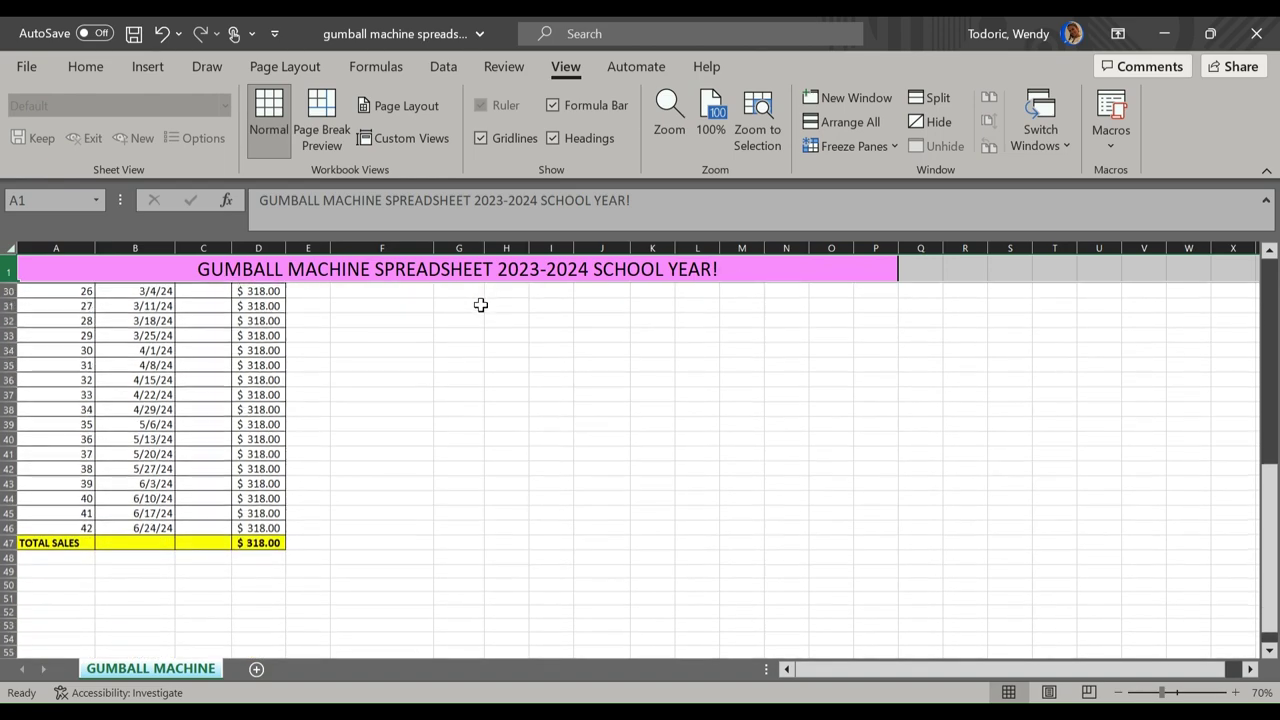
pyautogui.scroll(3, 500, 330)
pyautogui.scroll(5, 517, 360)
pyautogui.scroll(1, 519, 386)
pyautogui.scroll(-3, 519, 386)
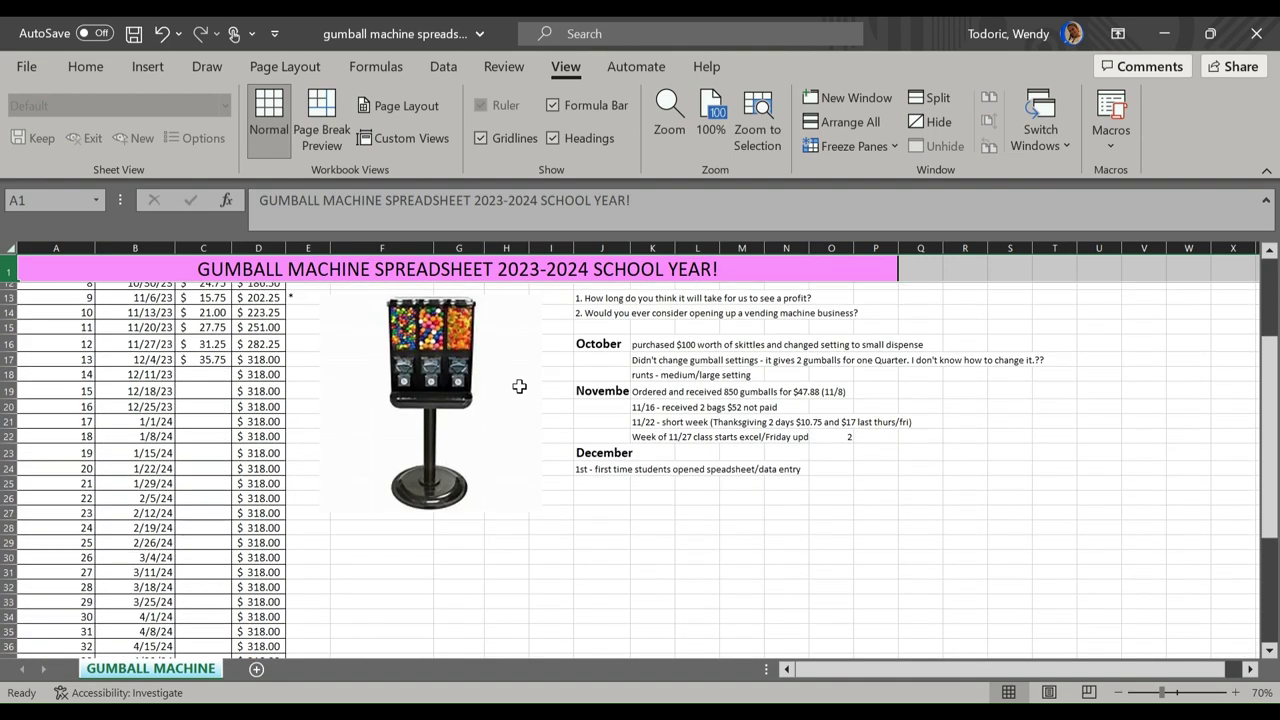
pyautogui.scroll(-4, 519, 386)
pyautogui.scroll(-3, 520, 389)
pyautogui.scroll(5, 491, 446)
pyautogui.scroll(5, 492, 455)
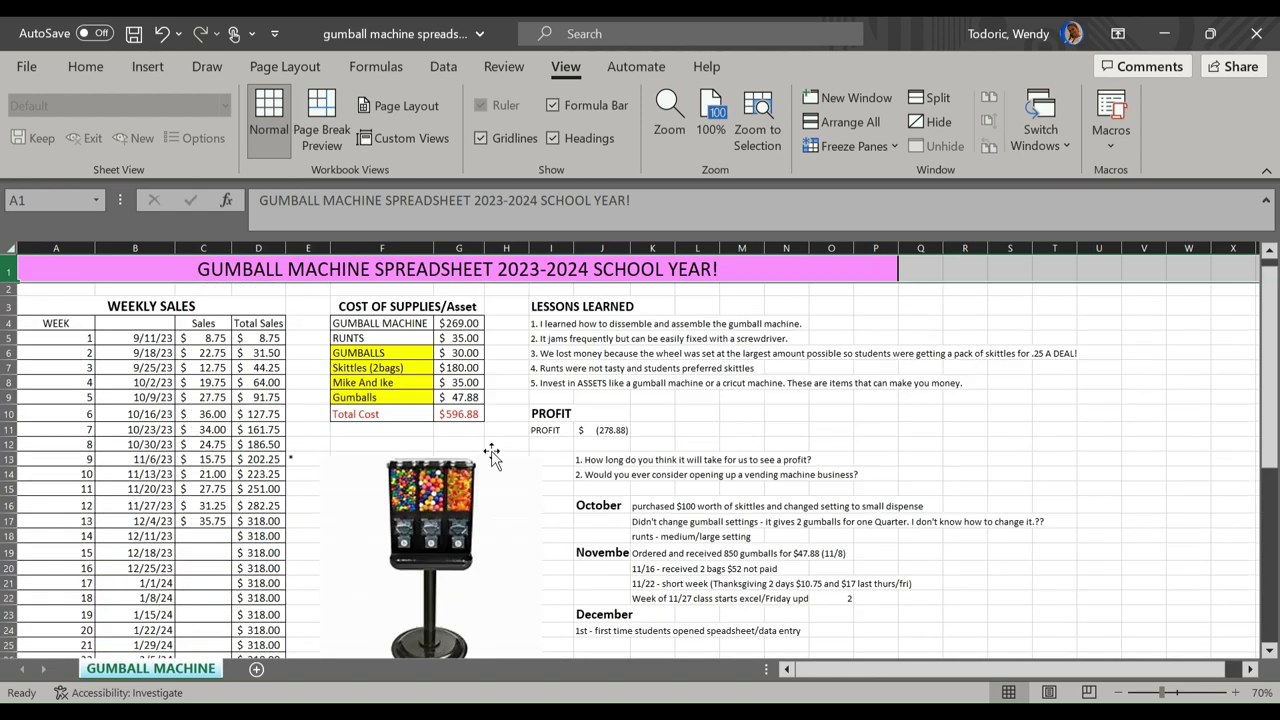
pyautogui.scroll(-3, 508, 468)
pyautogui.scroll(3, 509, 470)
pyautogui.scroll(-2, 474, 543)
pyautogui.scroll(-4, 249, 448)
pyautogui.scroll(-2, 242, 441)
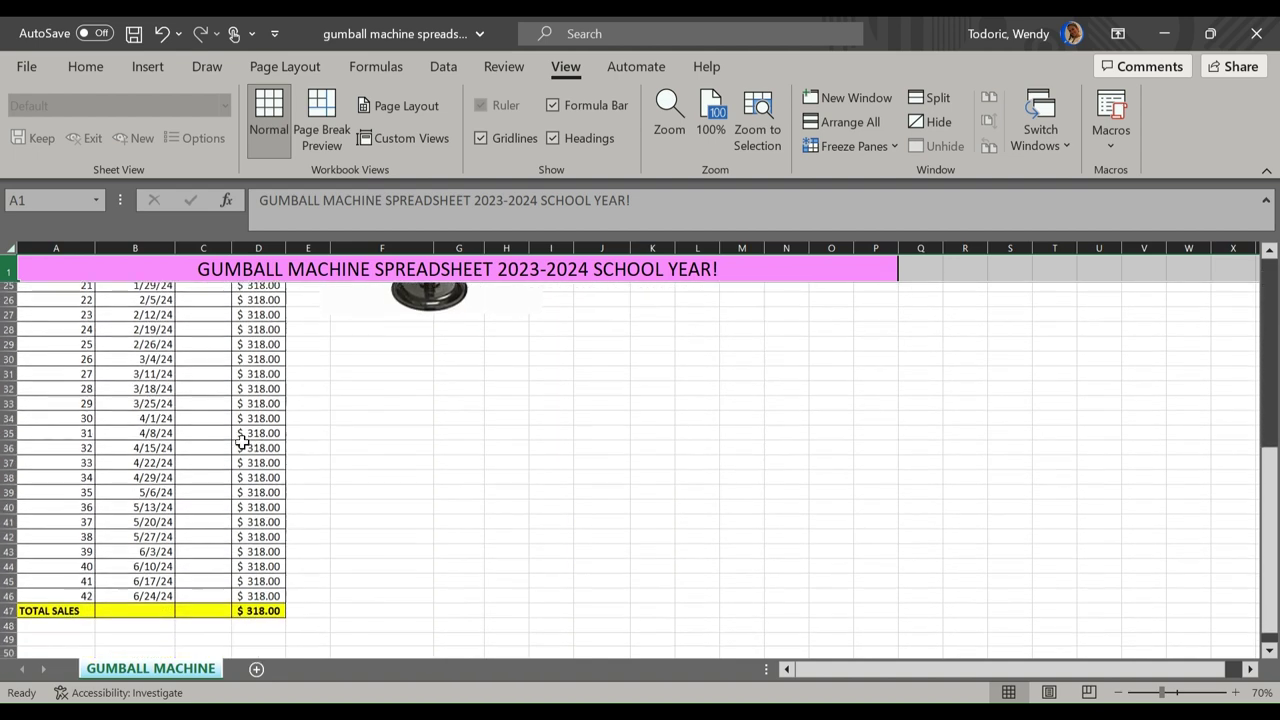
# Enter the PROFIT label in A48 and set it to font size 22.
pyautogui.click(53, 622)
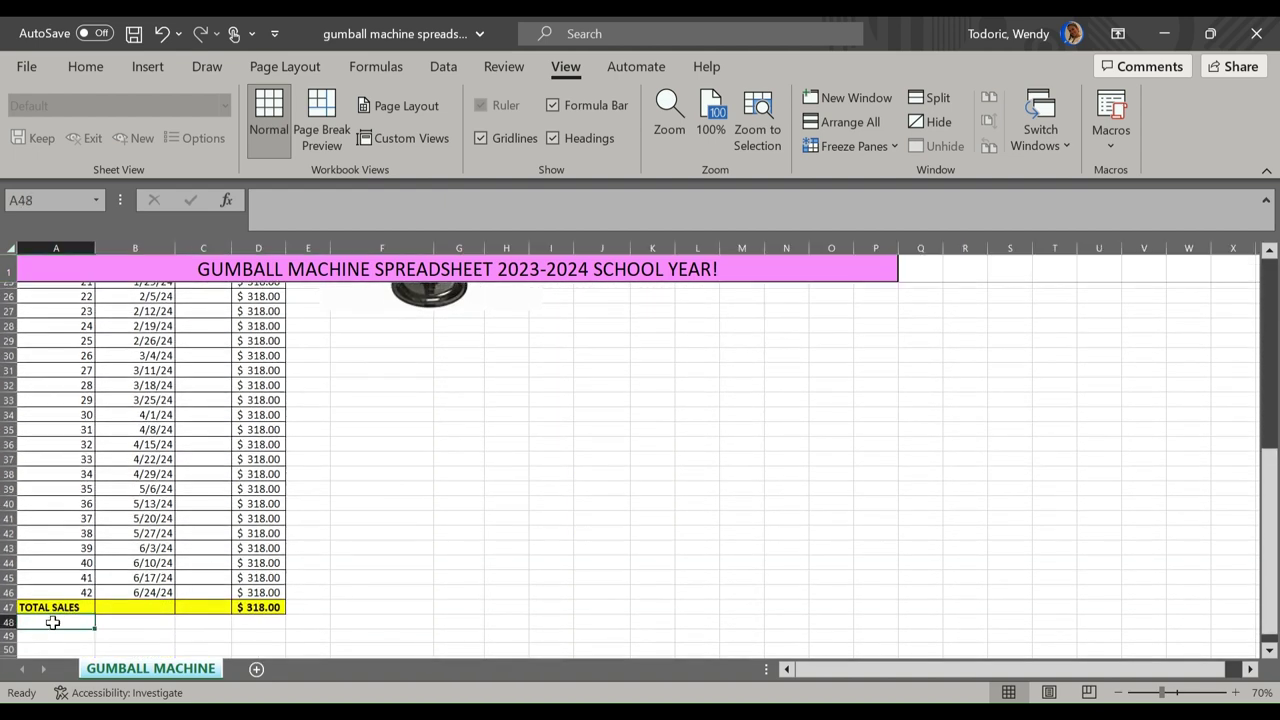
pyautogui.write('PROFIT')
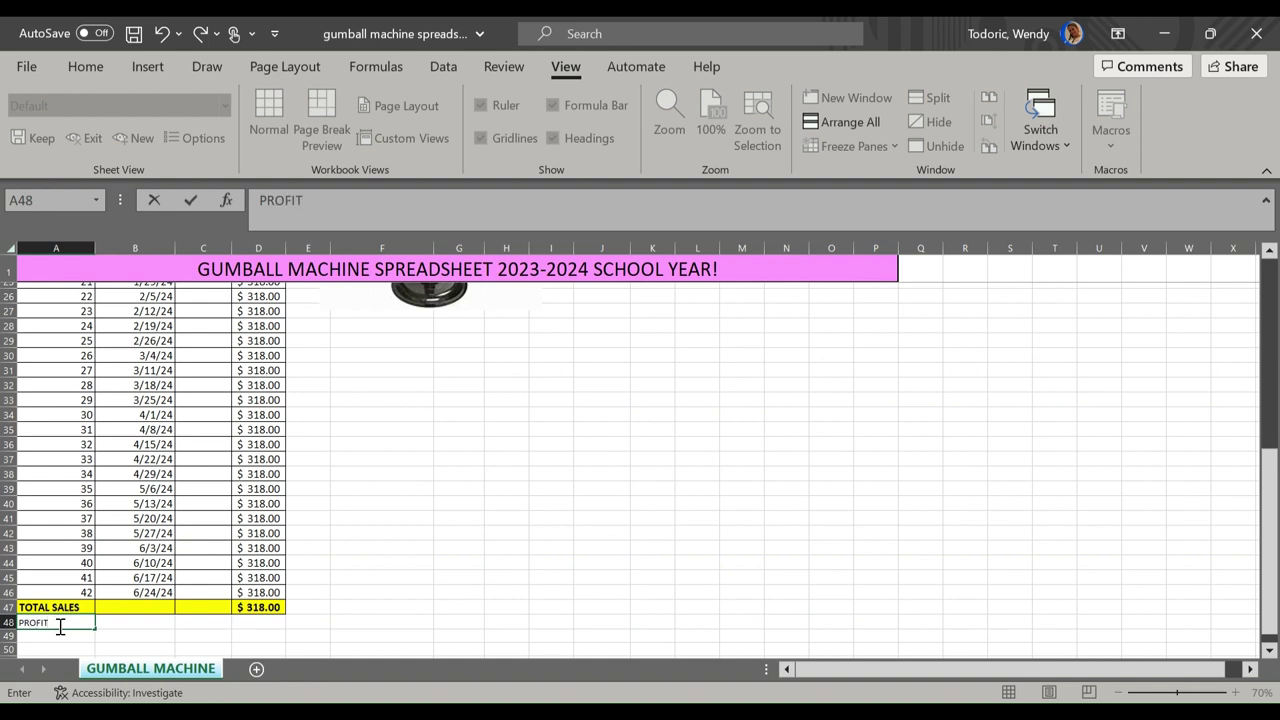
pyautogui.moveTo(57, 622); pyautogui.dragTo(5, 612)
pyautogui.click(102, 69)
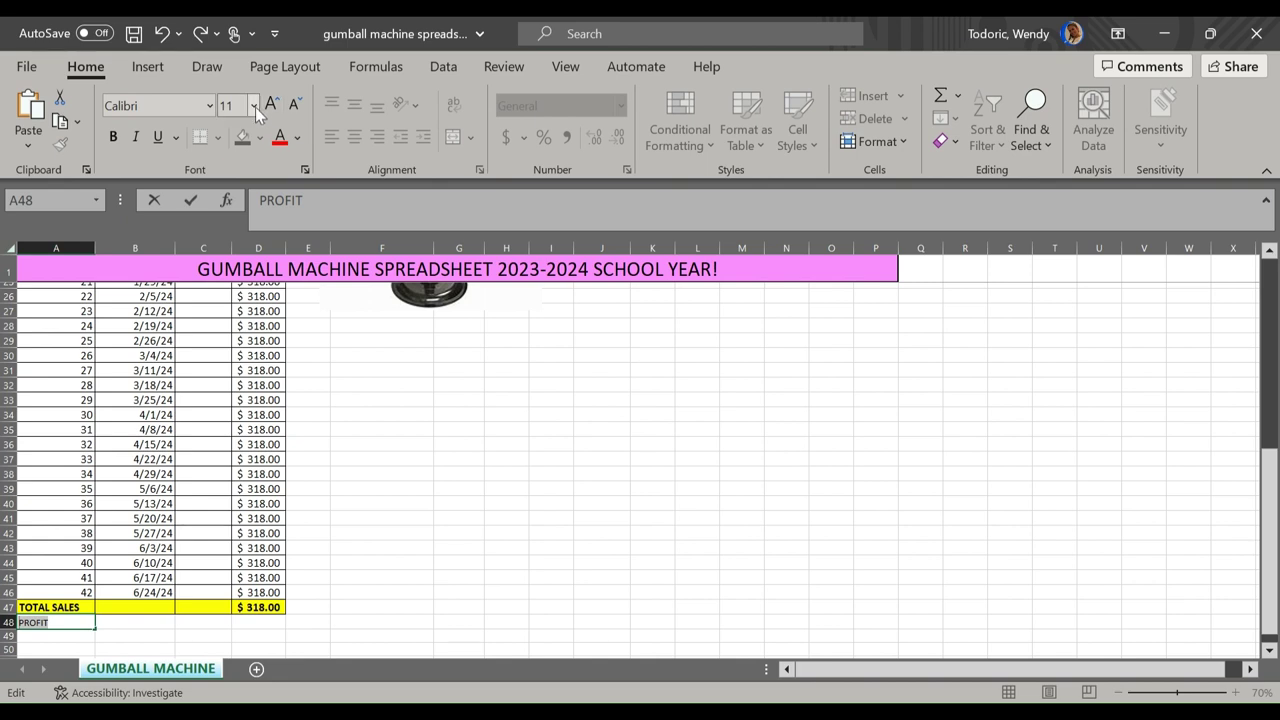
pyautogui.click(253, 106)
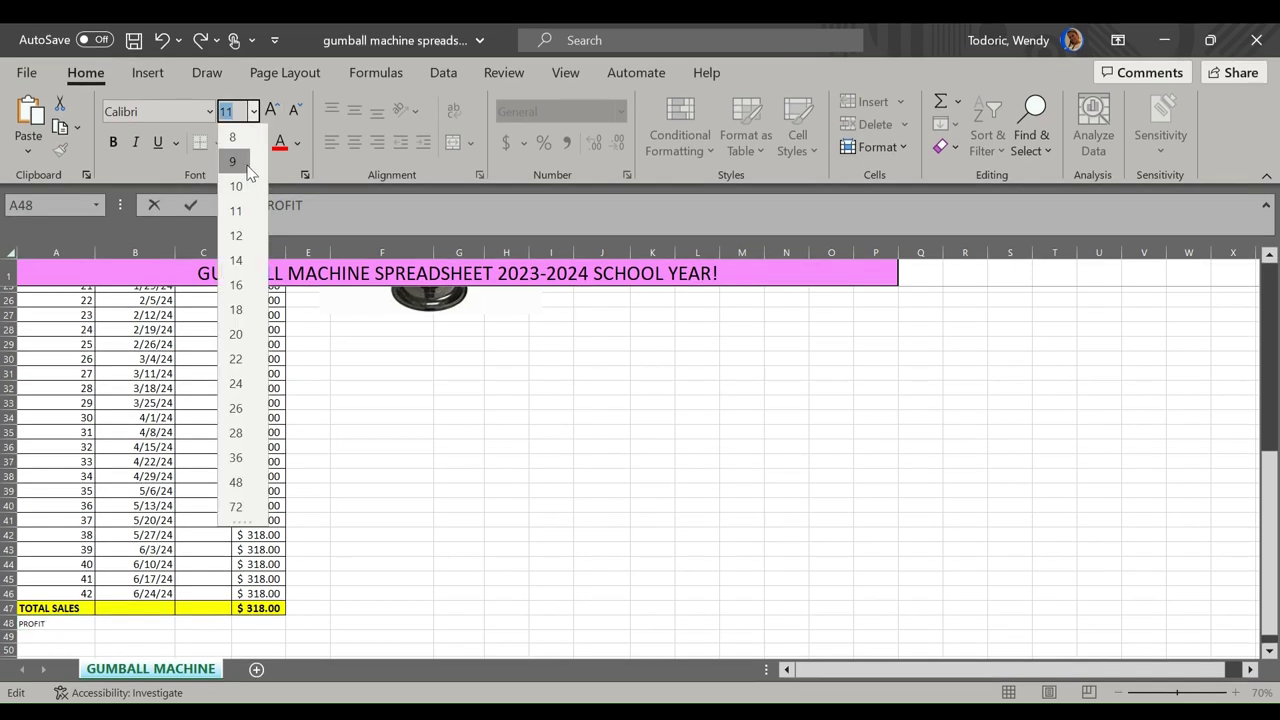
pyautogui.click(236, 360)
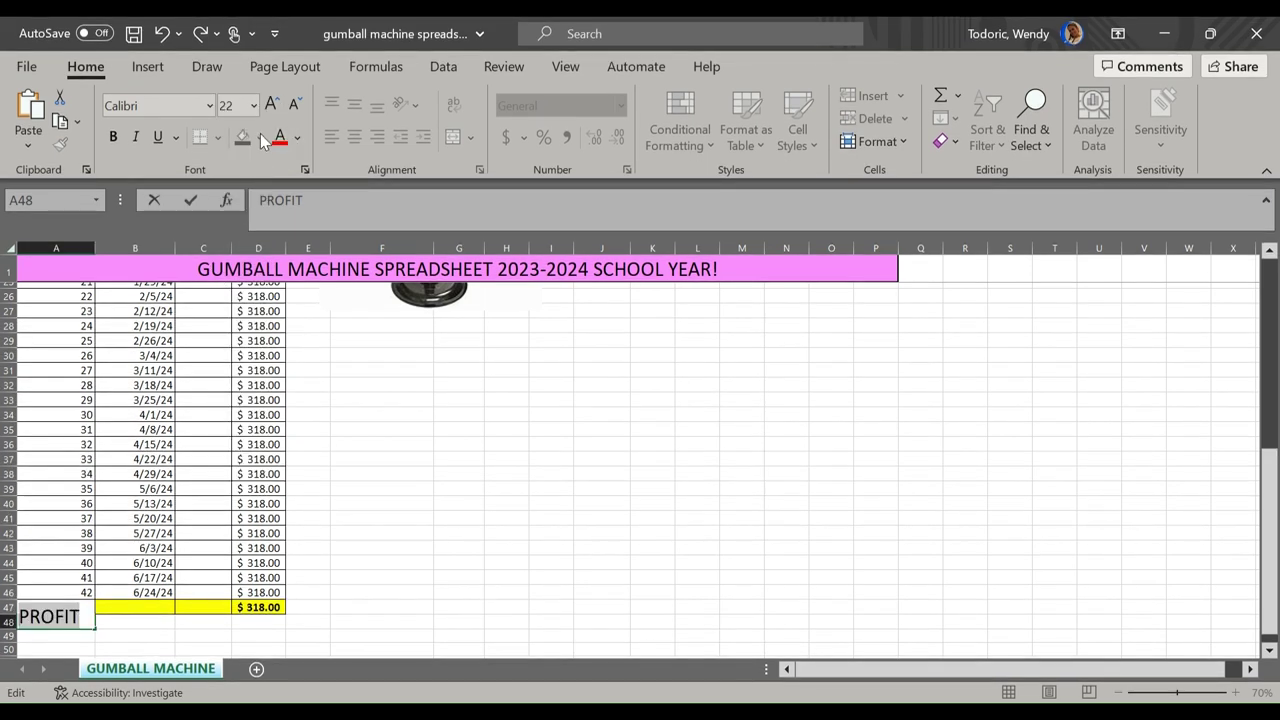
pyautogui.click(92, 634)
# Give the PROFIT cell A48 a green fill and yellow text.
pyautogui.click(86, 631)
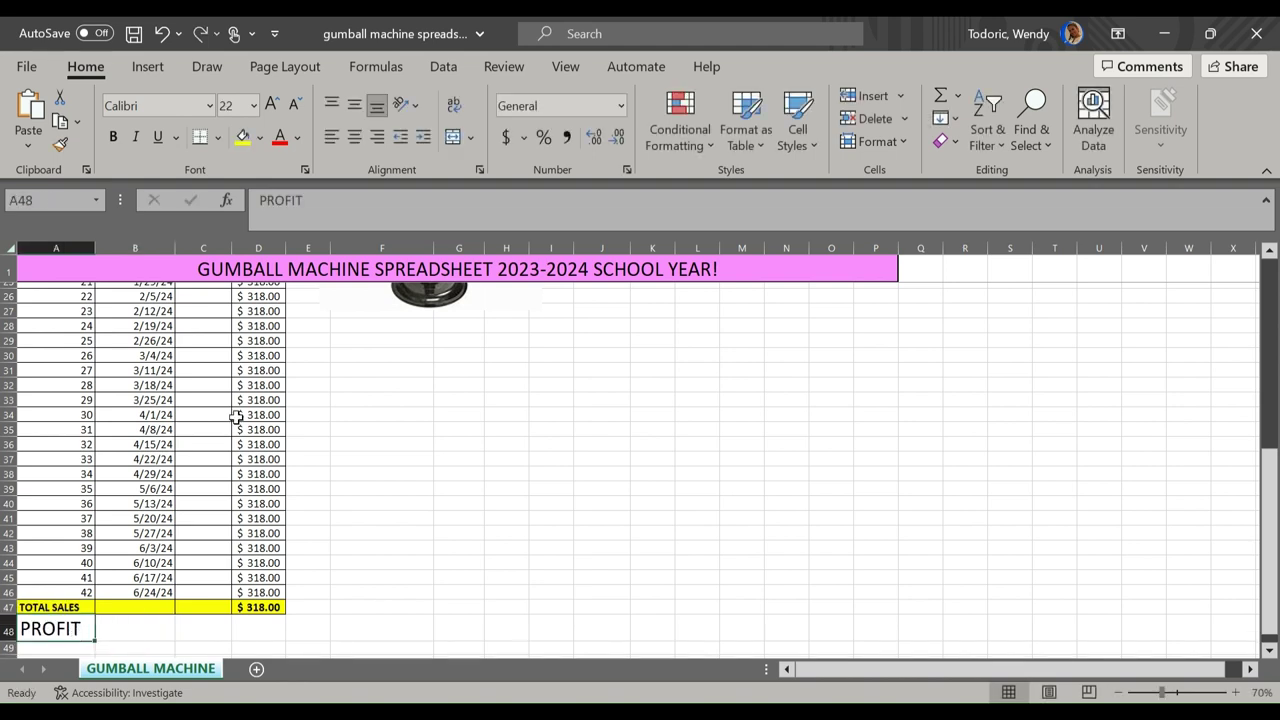
pyautogui.click(260, 138)
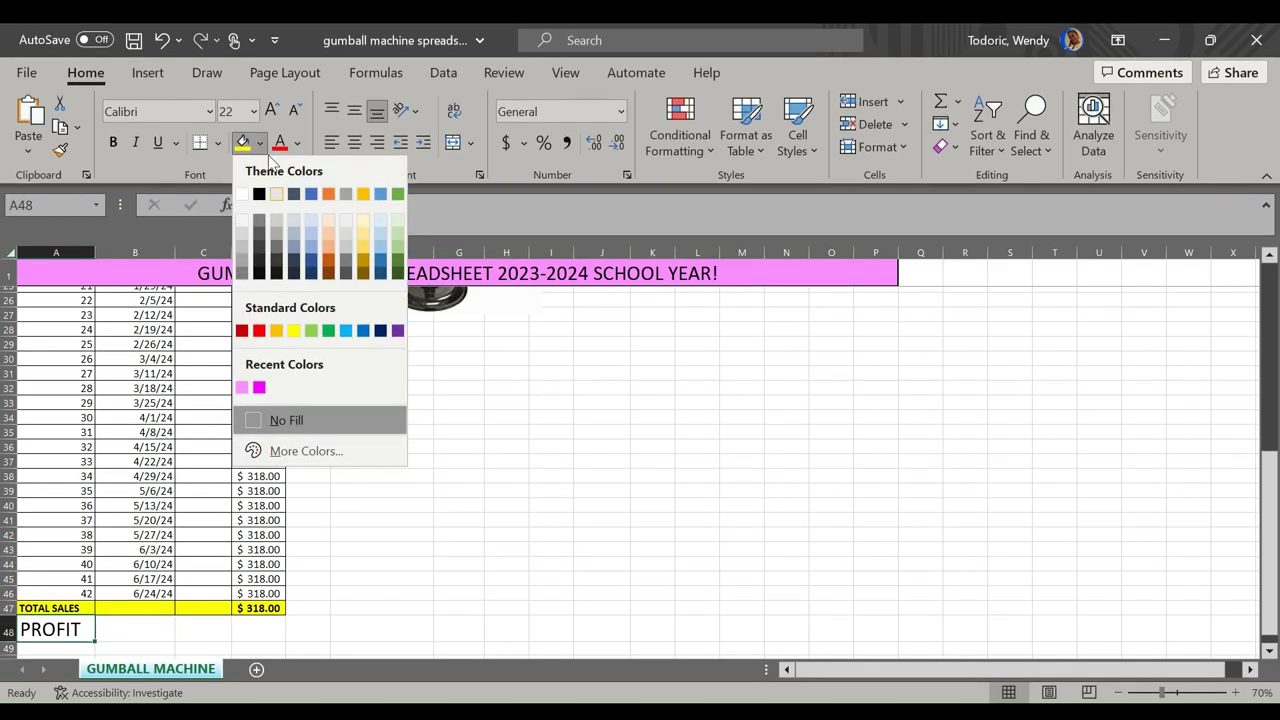
pyautogui.click(329, 331)
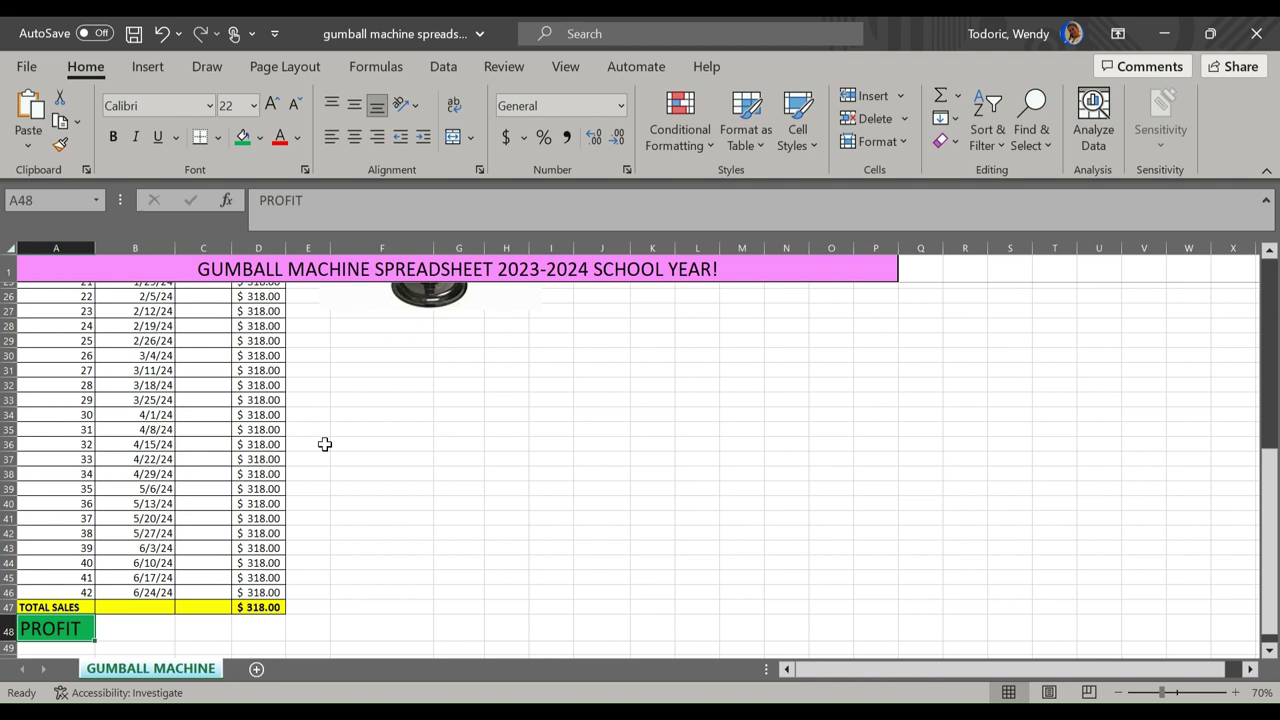
pyautogui.click(298, 143)
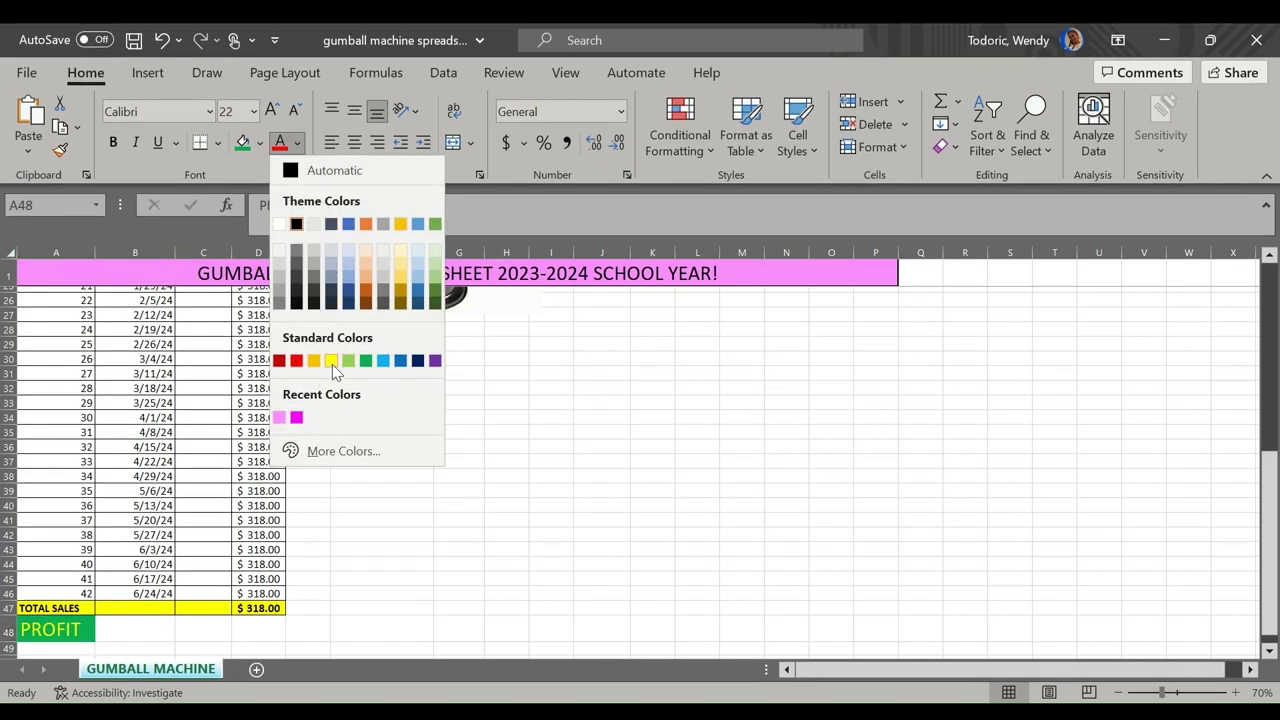
pyautogui.click(332, 364)
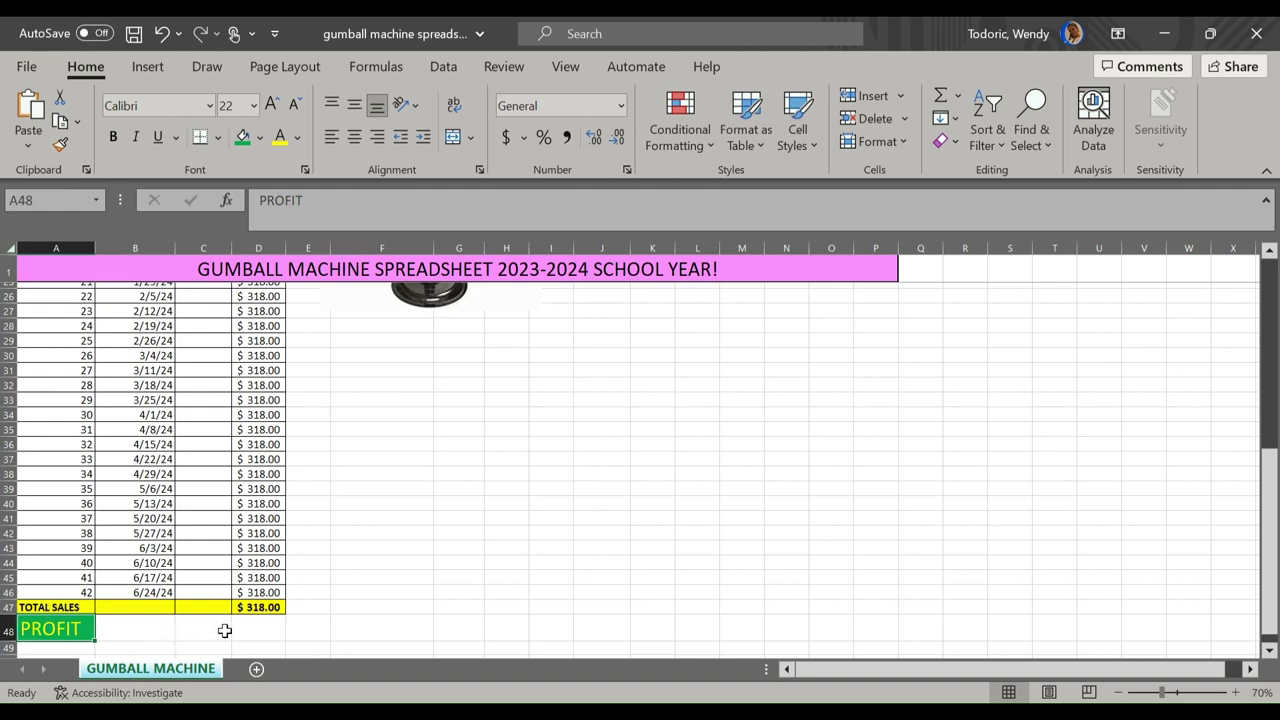
pyautogui.click(256, 627)
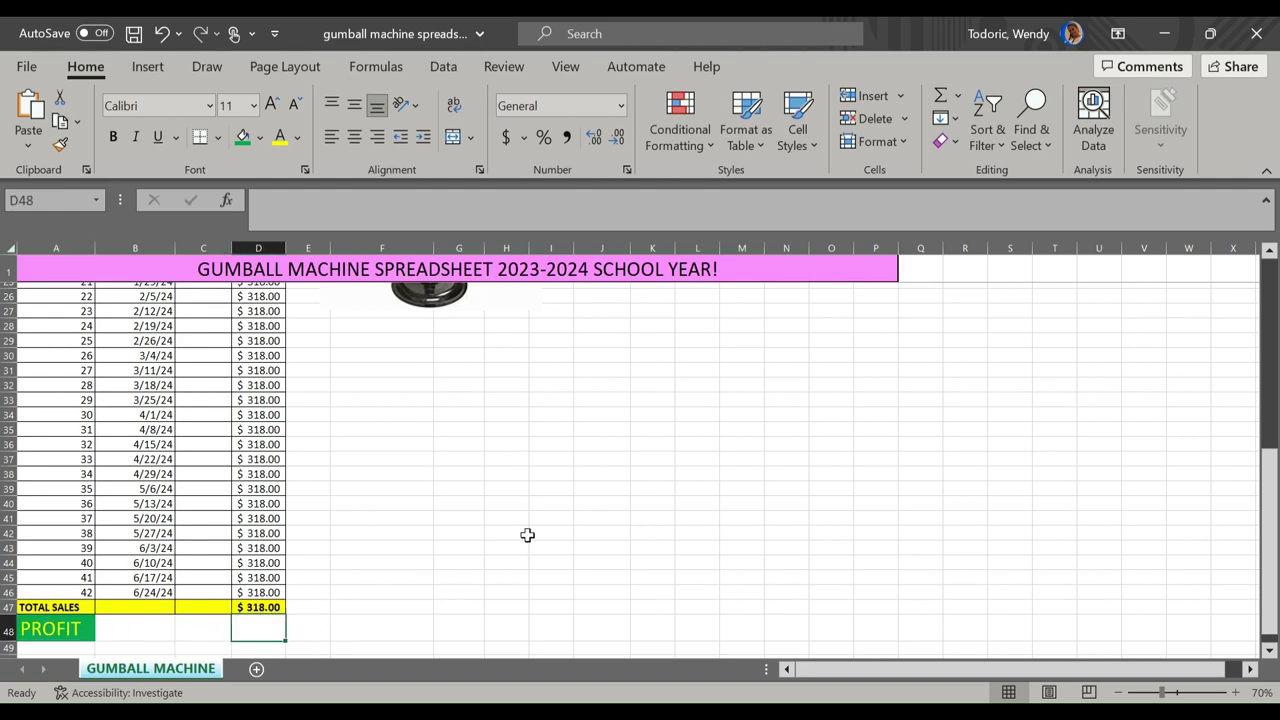
# Enter the formula =D47-G10 in D48 to compute profit as $(278.88).
pyautogui.scroll(5, 527, 535)
pyautogui.scroll(3, 528, 535)
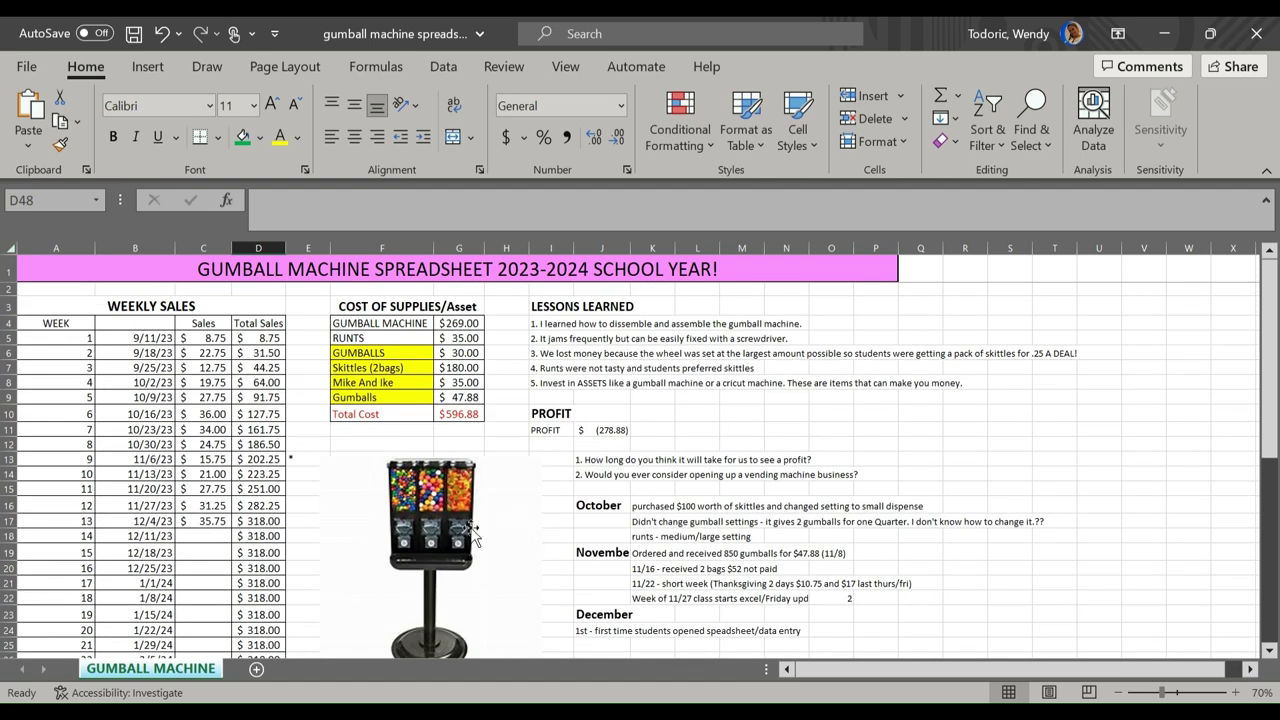
pyautogui.scroll(-4, 465, 535)
pyautogui.scroll(-6, 460, 535)
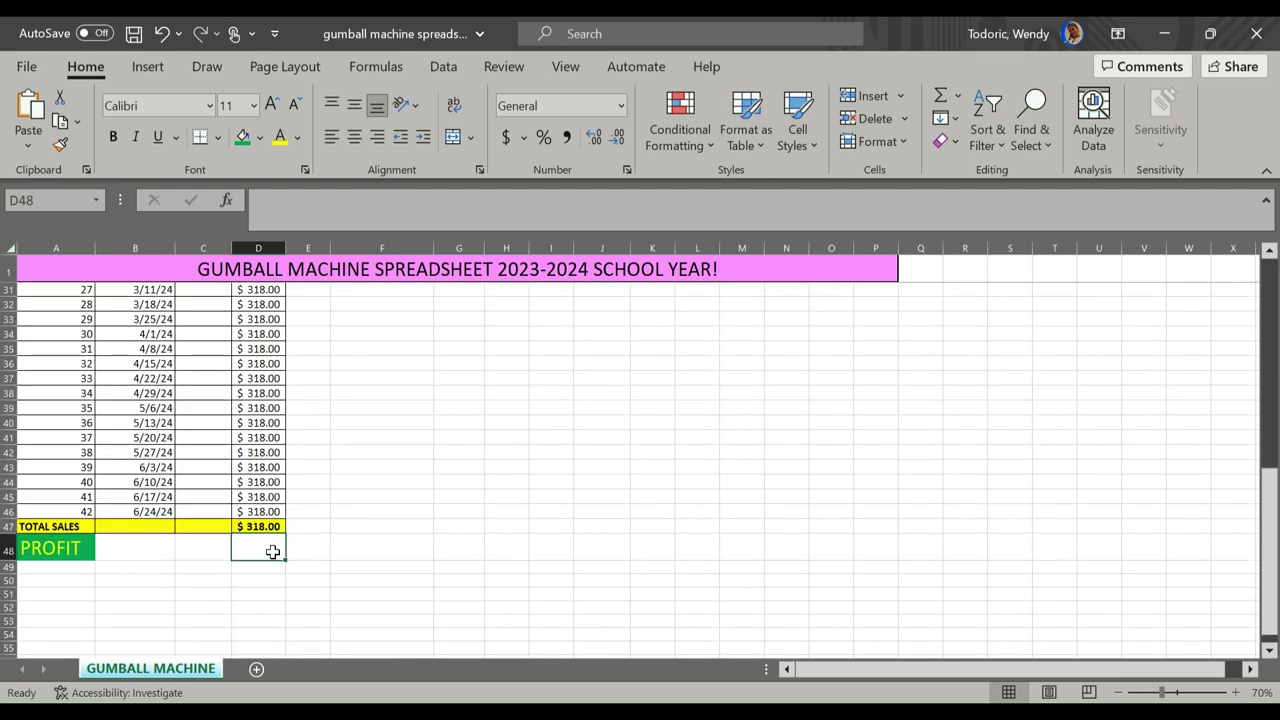
pyautogui.write('=')
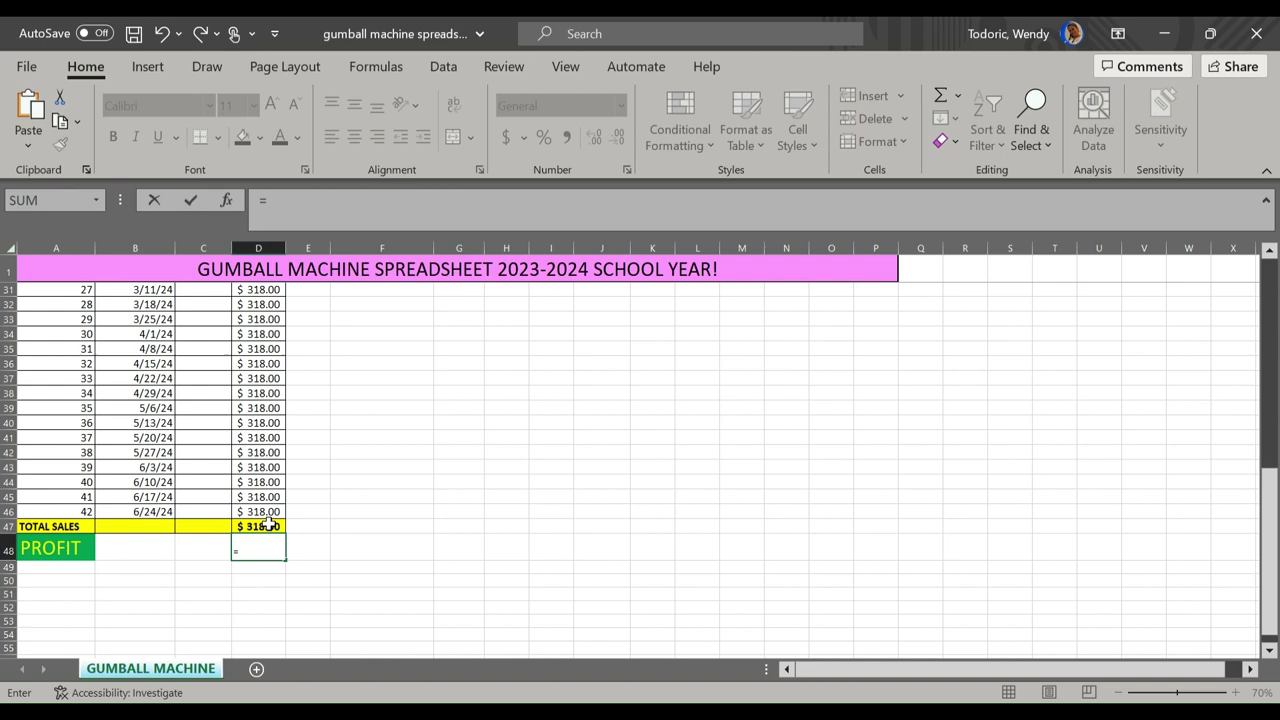
pyautogui.click(268, 522)
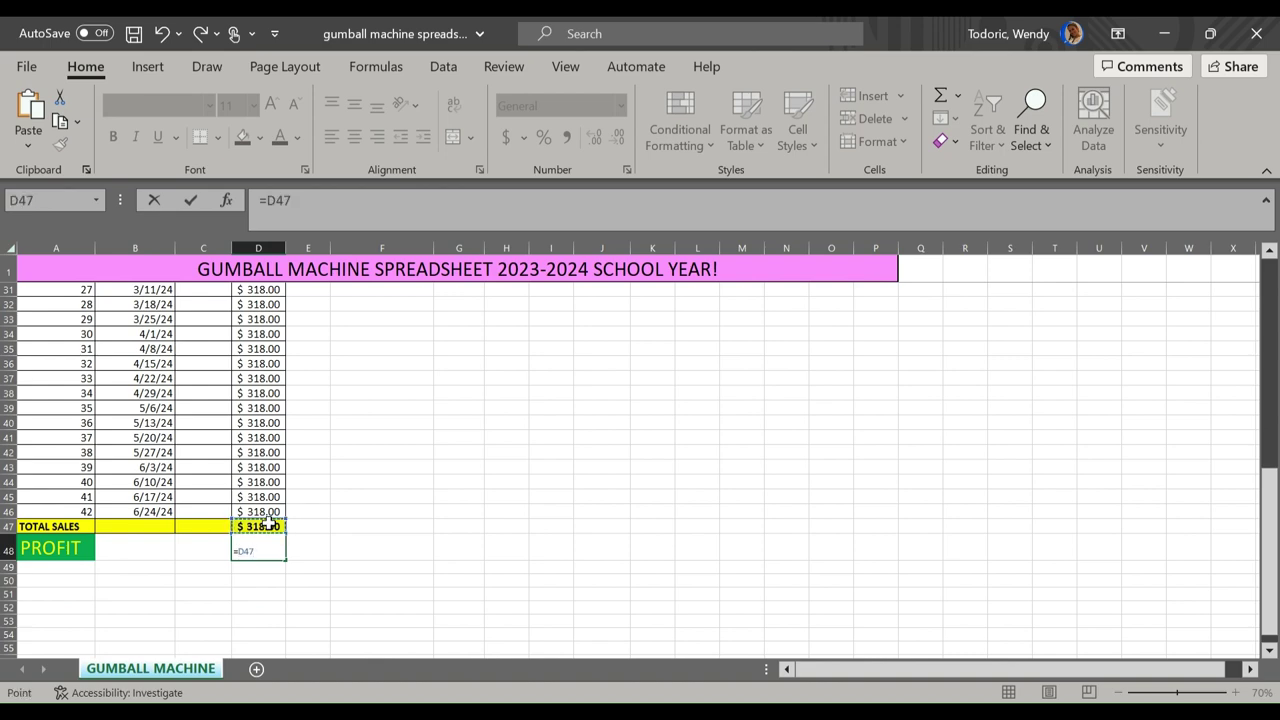
pyautogui.scroll(3, 268, 522)
pyautogui.scroll(6, 268, 522)
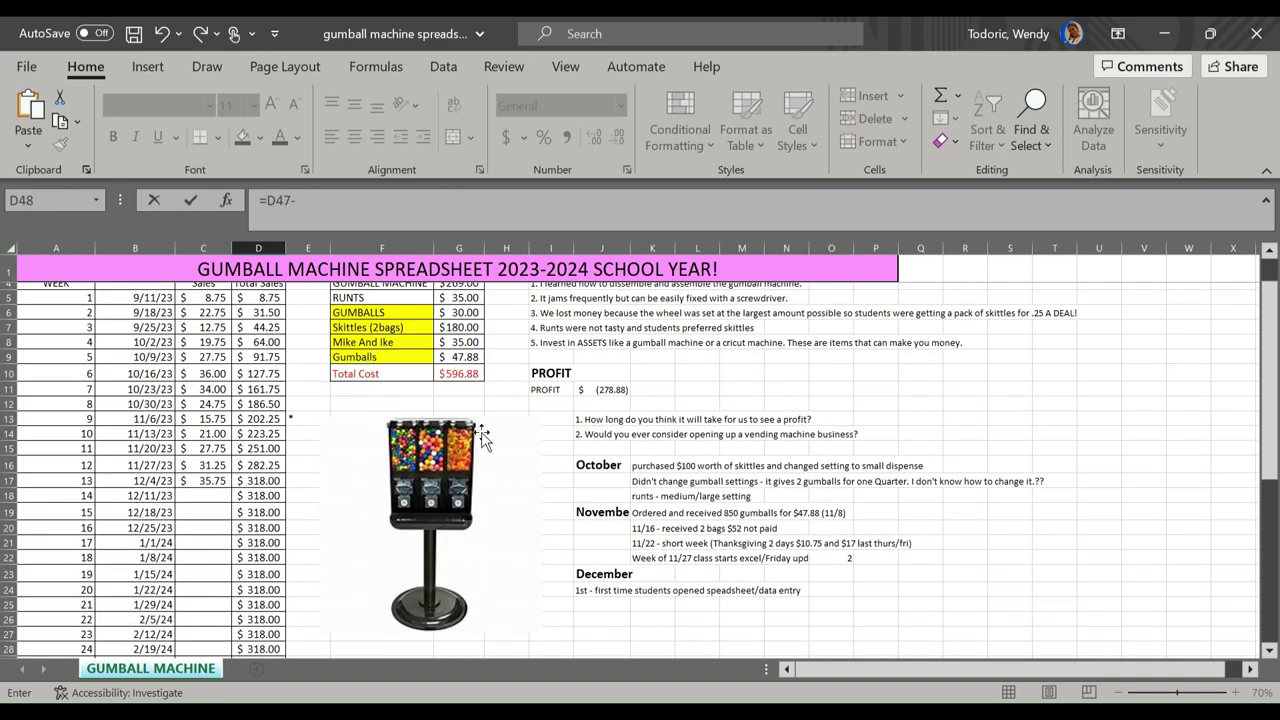
pyautogui.click(459, 374)
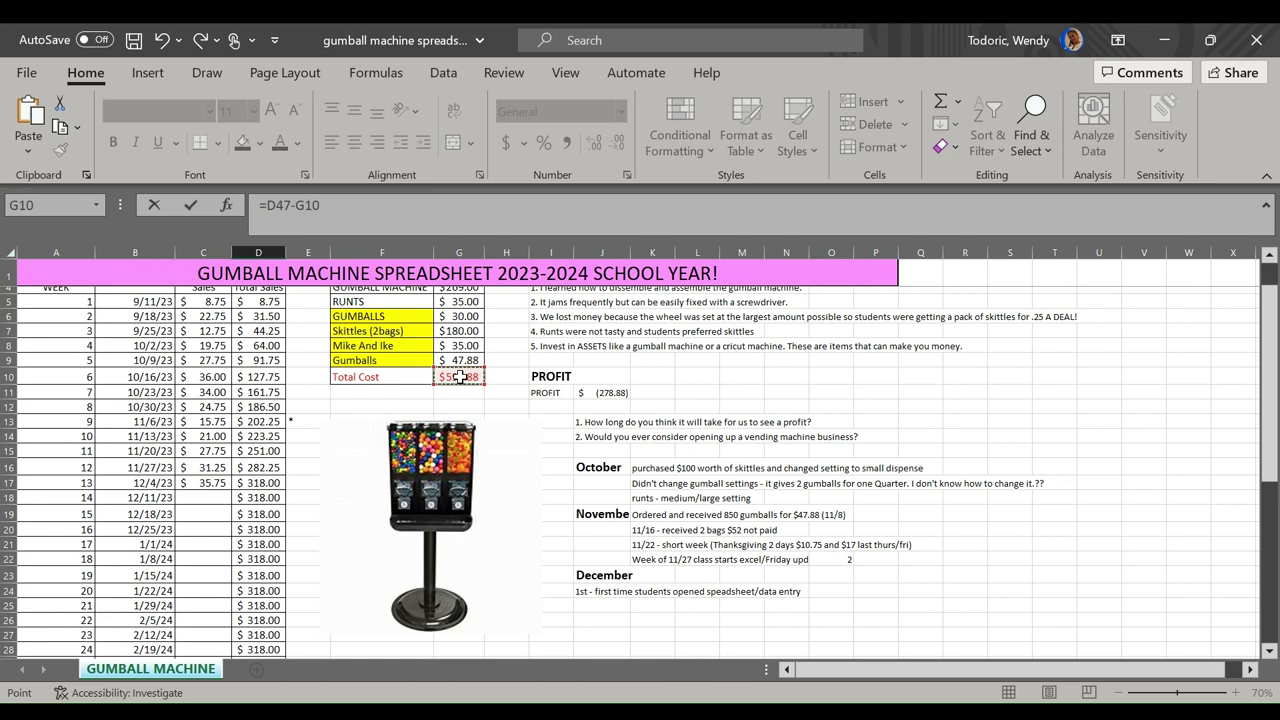
pyautogui.press('Return')
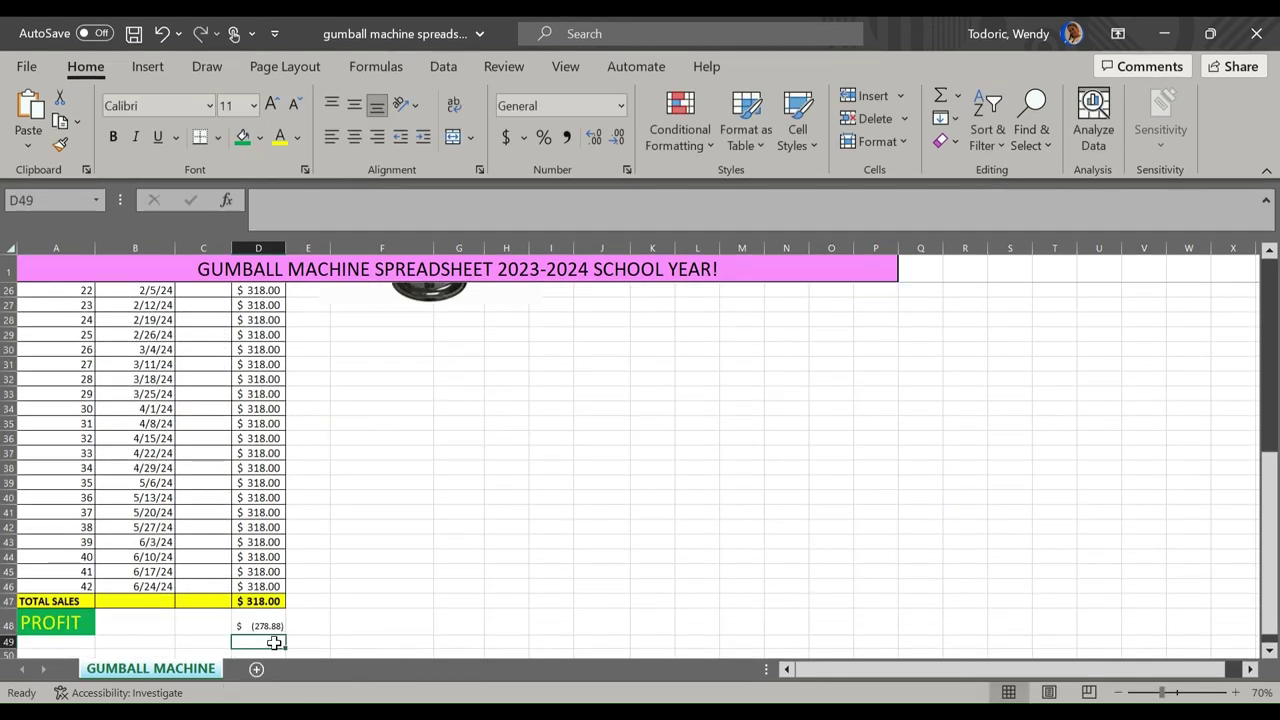
# Compare it with the existing profit formula in J11.
pyautogui.scroll(5, 414, 583)
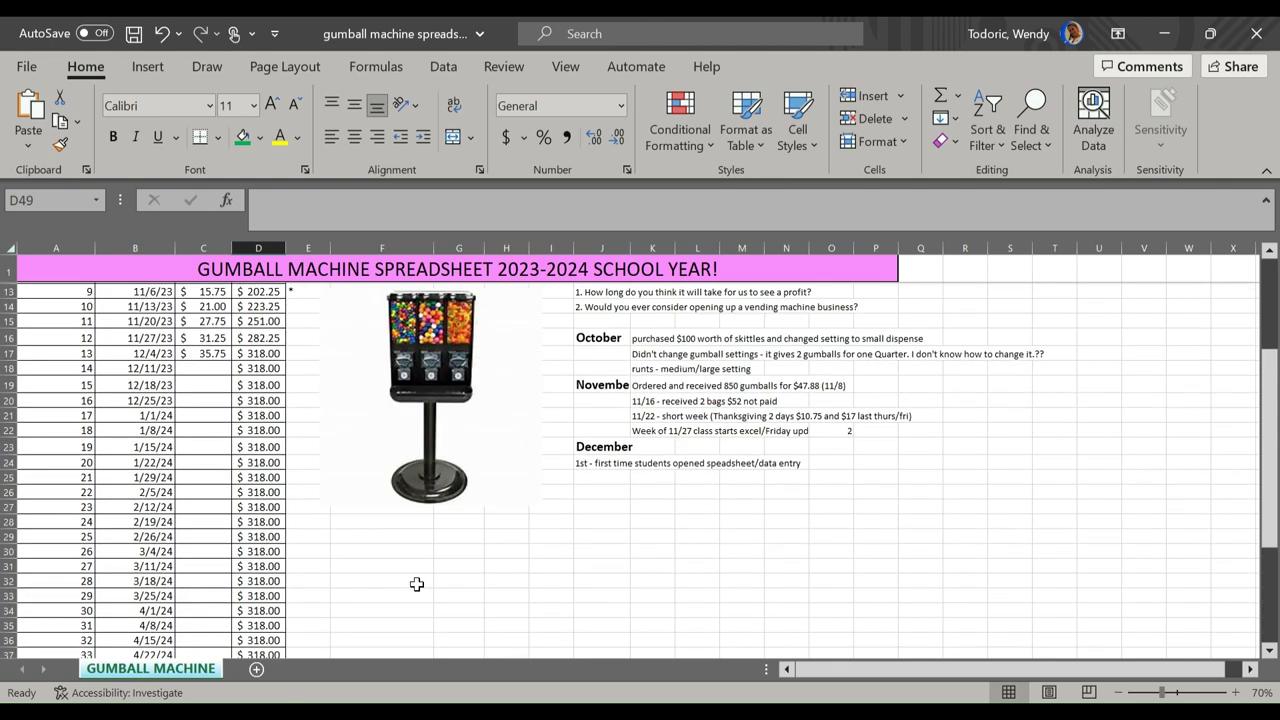
pyautogui.scroll(4, 417, 583)
pyautogui.click(606, 431)
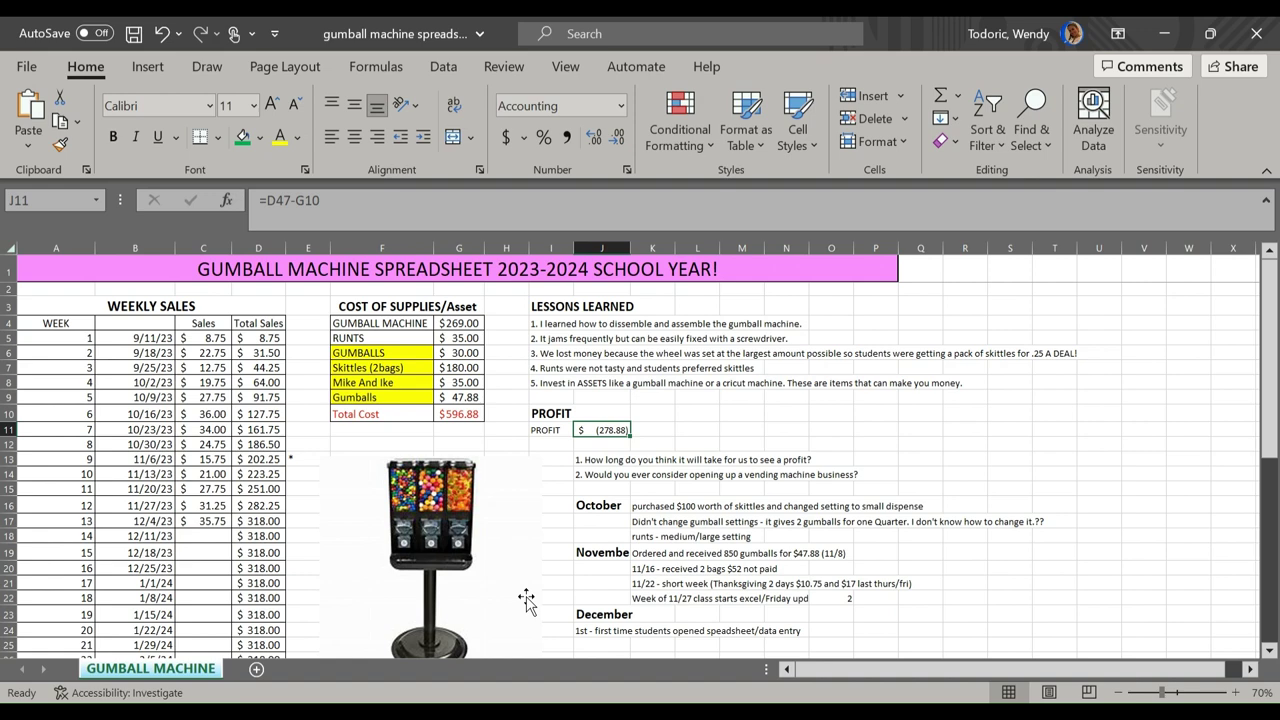
pyautogui.scroll(-5, 494, 594)
pyautogui.scroll(-4, 494, 594)
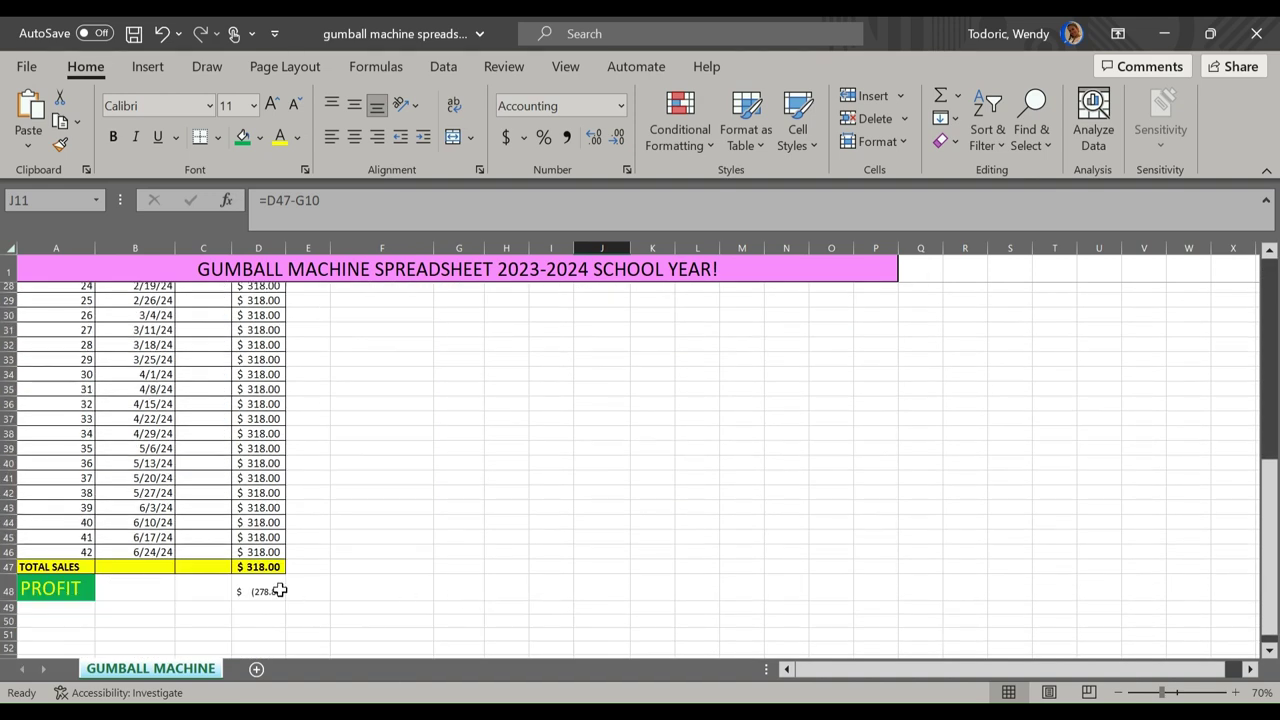
# Fill B48:D48 green and set the PROFIT row text to 18 point.
pyautogui.moveTo(106, 590); pyautogui.dragTo(272, 590)
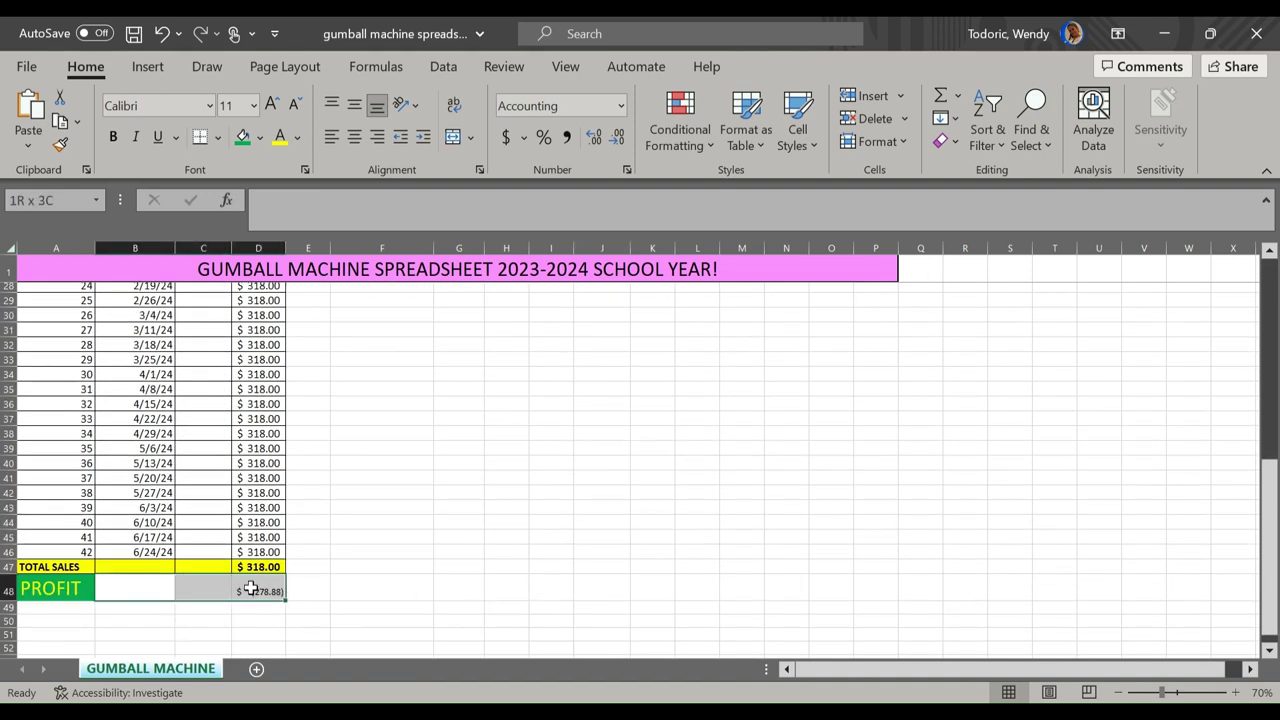
pyautogui.click(242, 140)
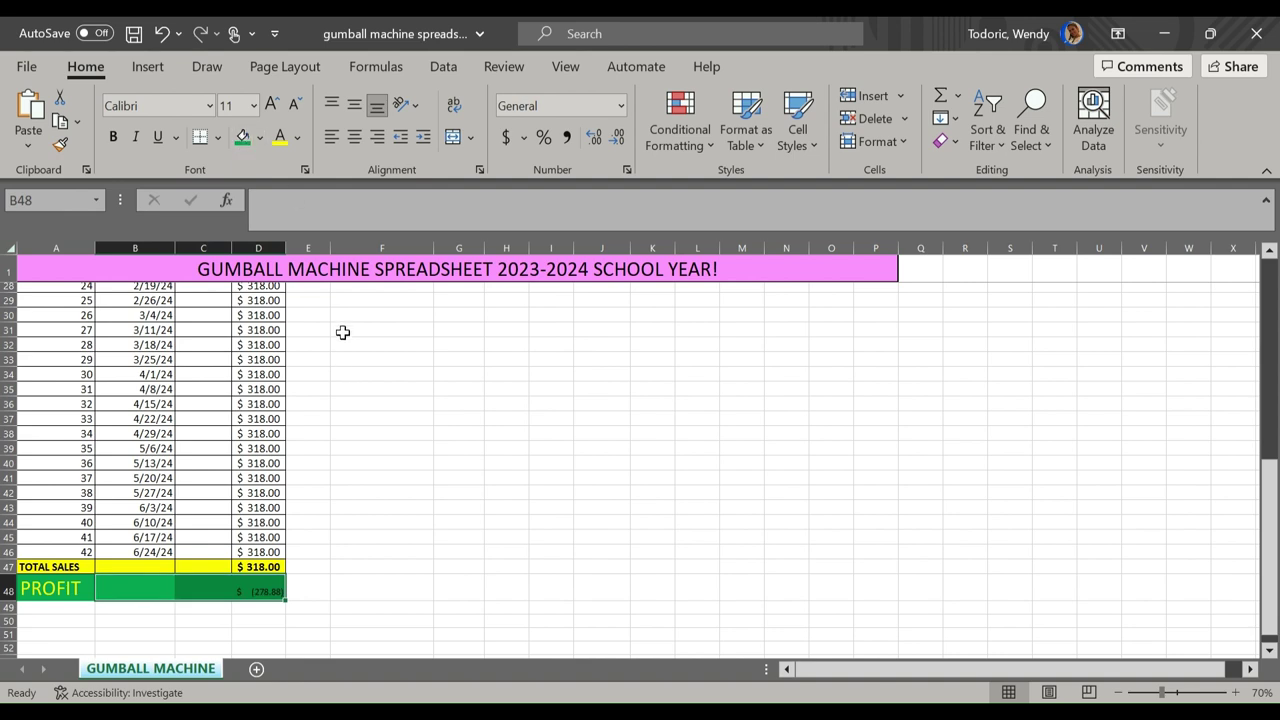
pyautogui.click(255, 105)
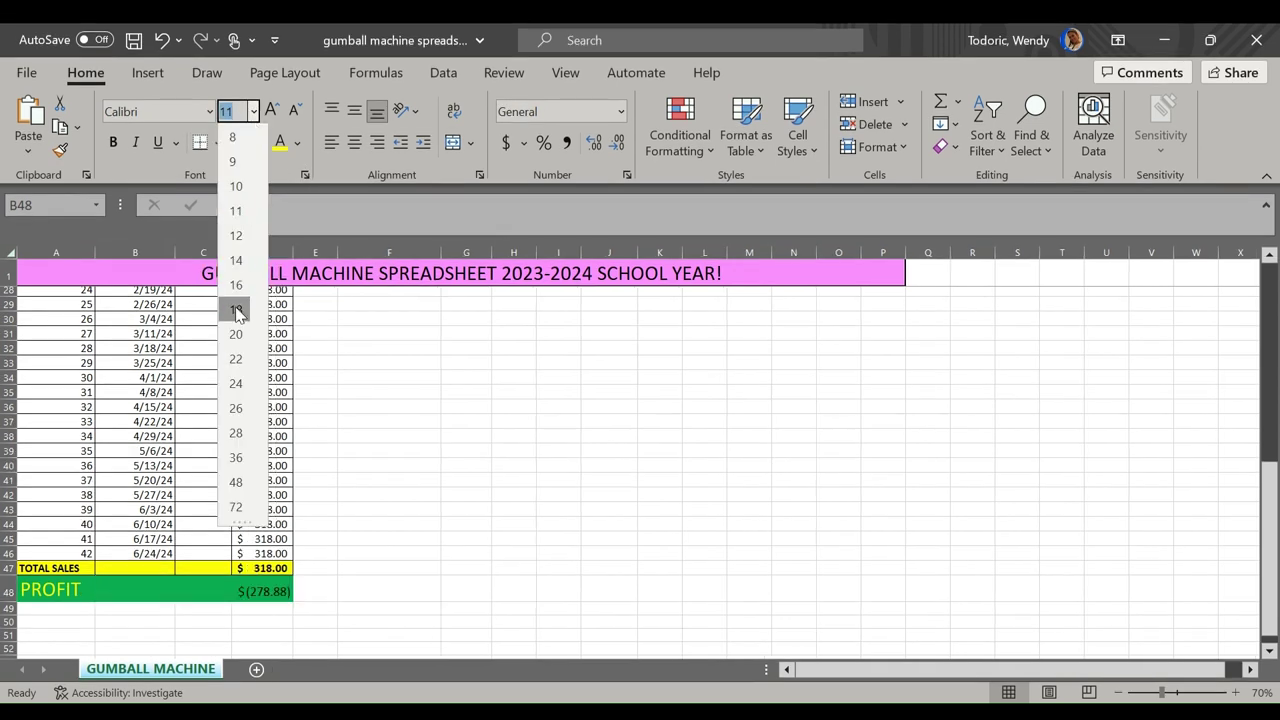
pyautogui.click(236, 312)
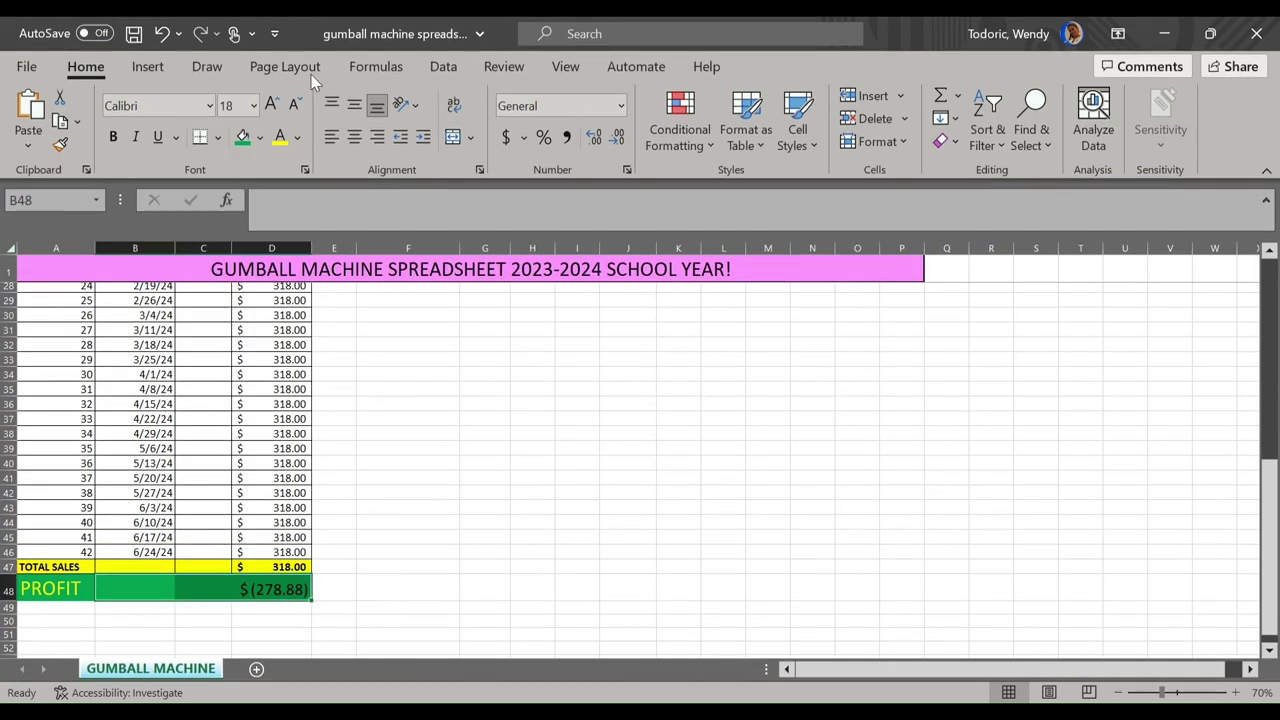
pyautogui.click(418, 522)
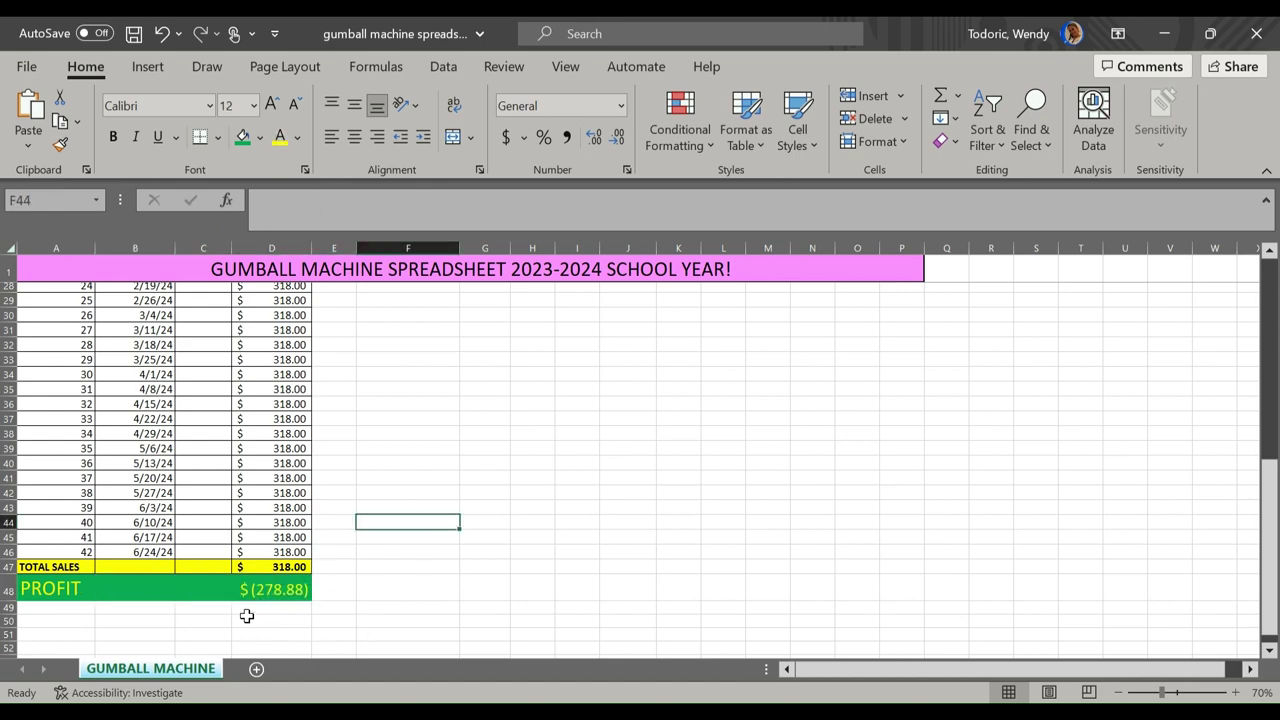
pyautogui.click(260, 590)
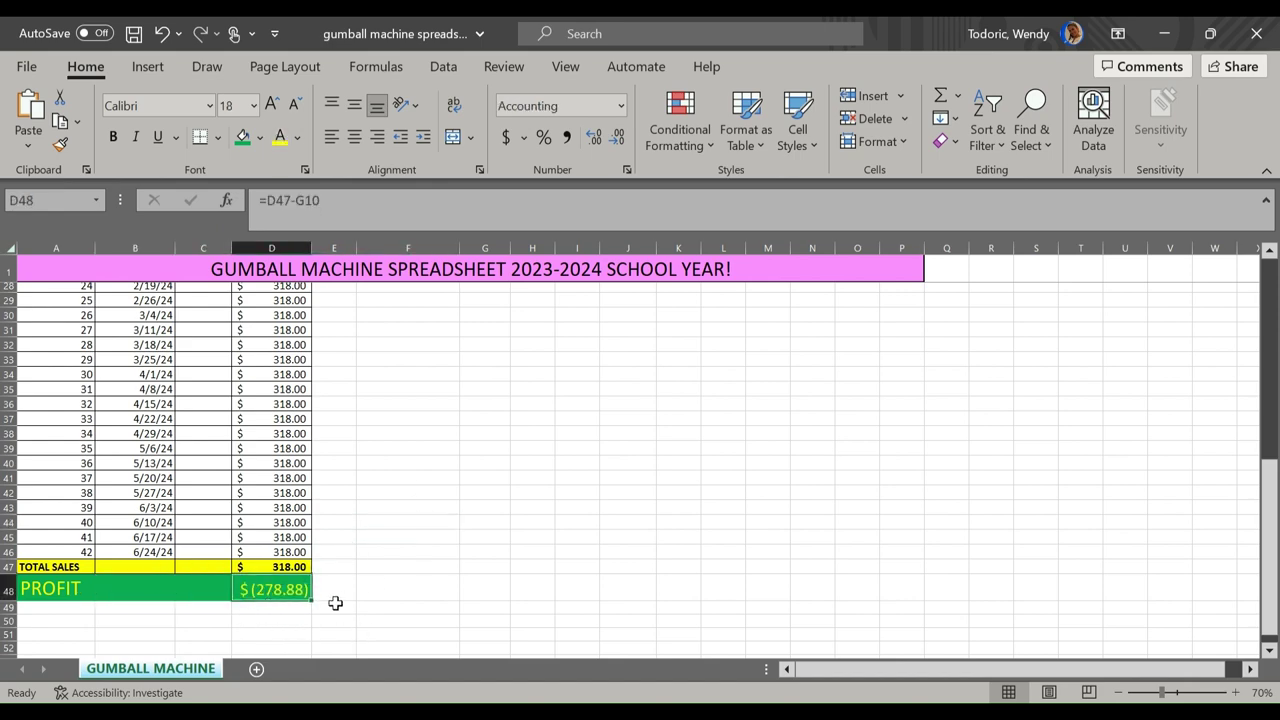
pyautogui.scroll(7, 335, 603)
pyautogui.scroll(1, 335, 603)
pyautogui.scroll(1, 335, 603)
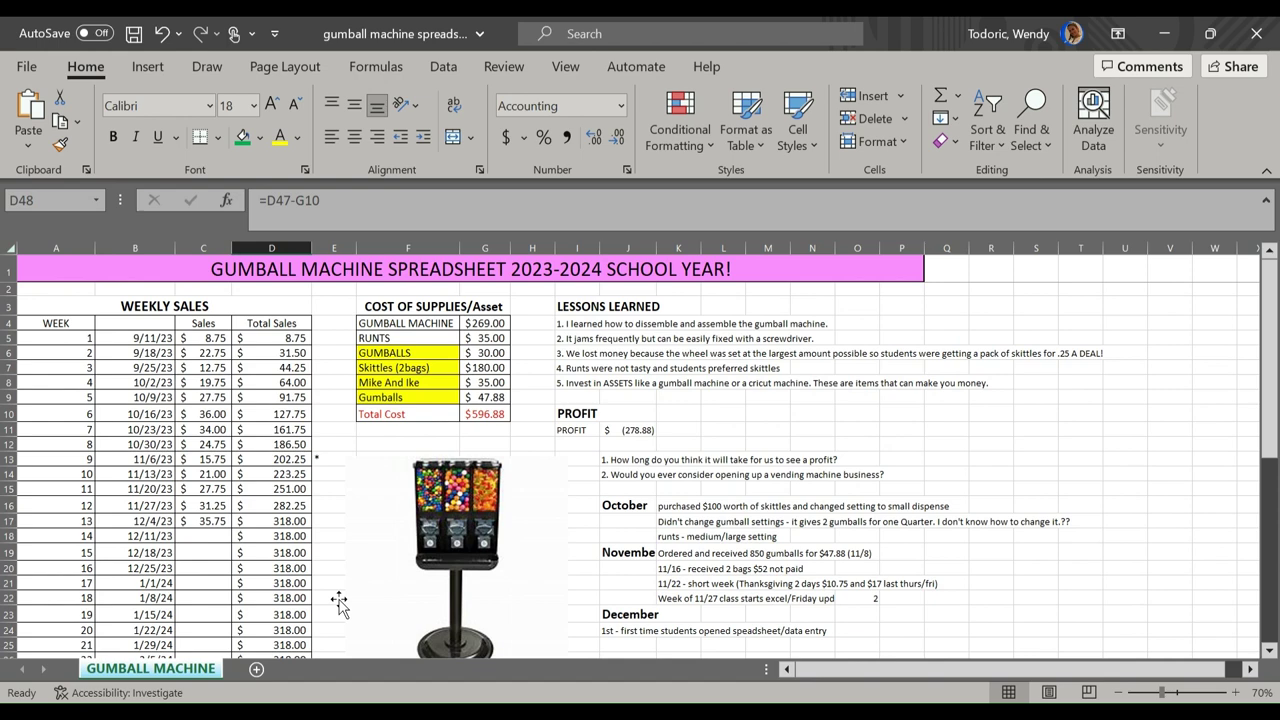
pyautogui.scroll(-2, 680, 656)
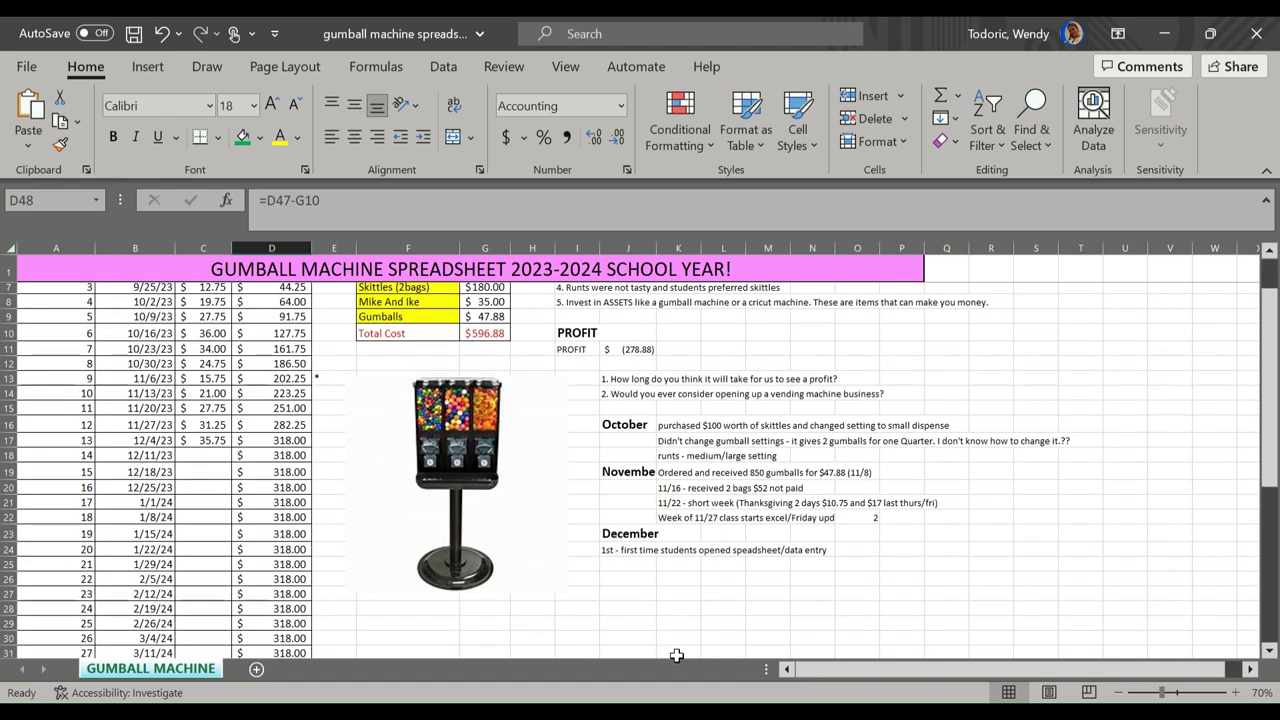
# Type '6th - counted machine (second highest week!)' into J25 under December.
pyautogui.click(617, 563)
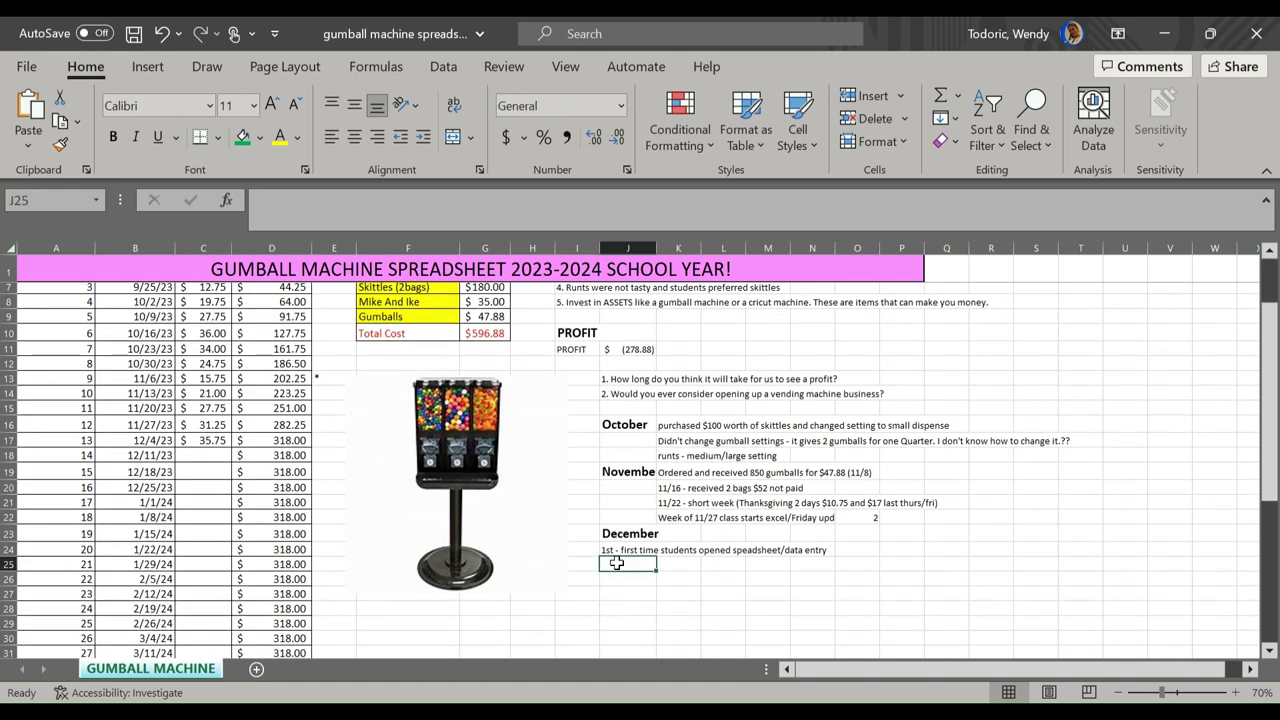
pyautogui.write('6th -')
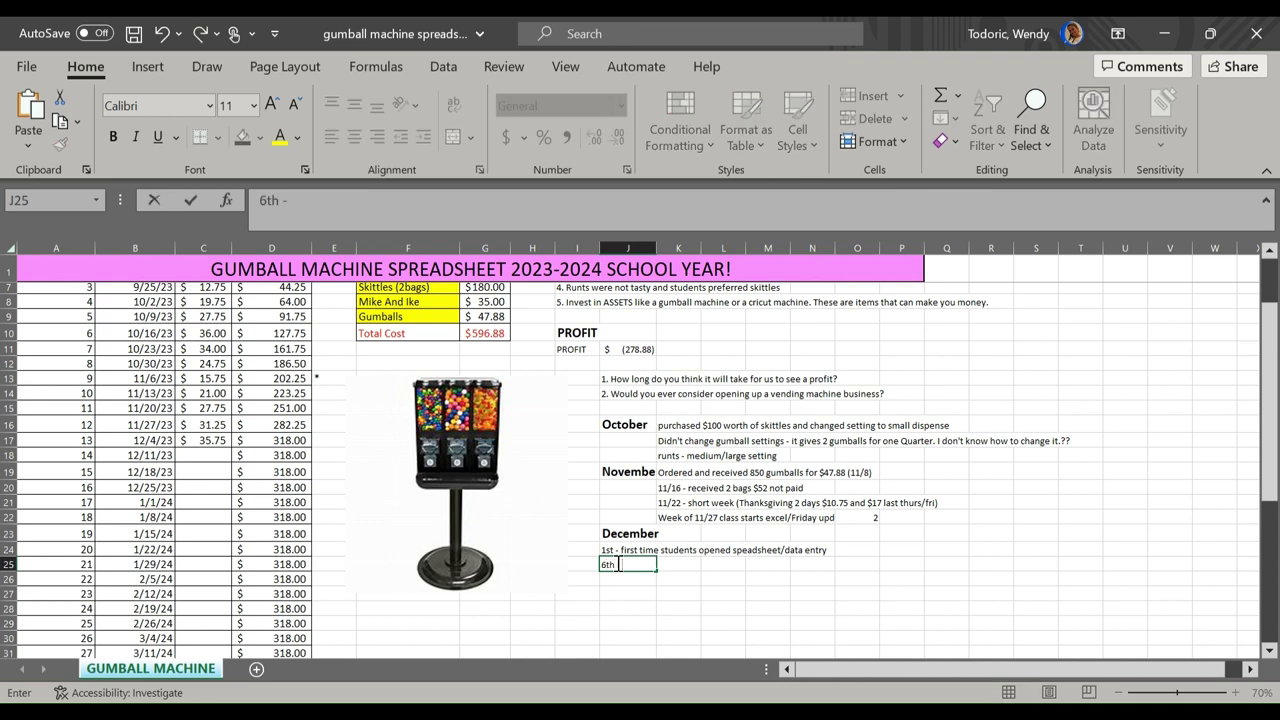
pyautogui.write(' counted machin')
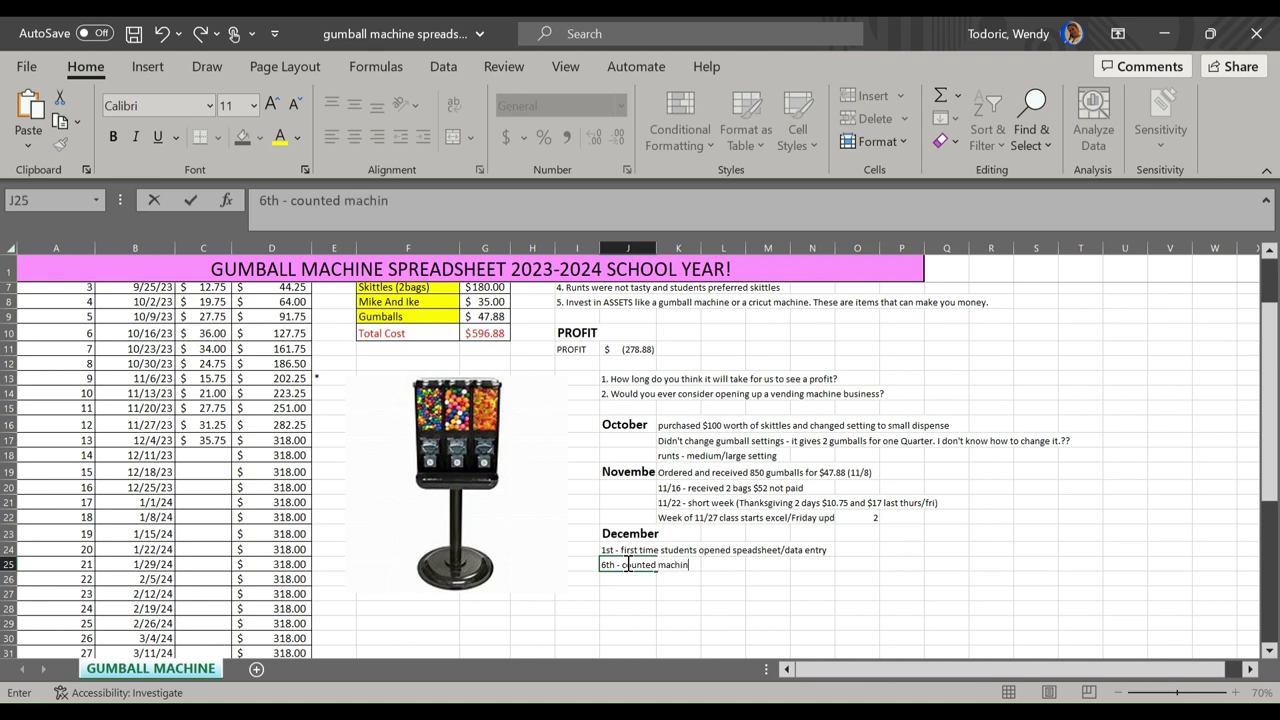
pyautogui.write('hi')
pyautogui.write('ghest week!)')
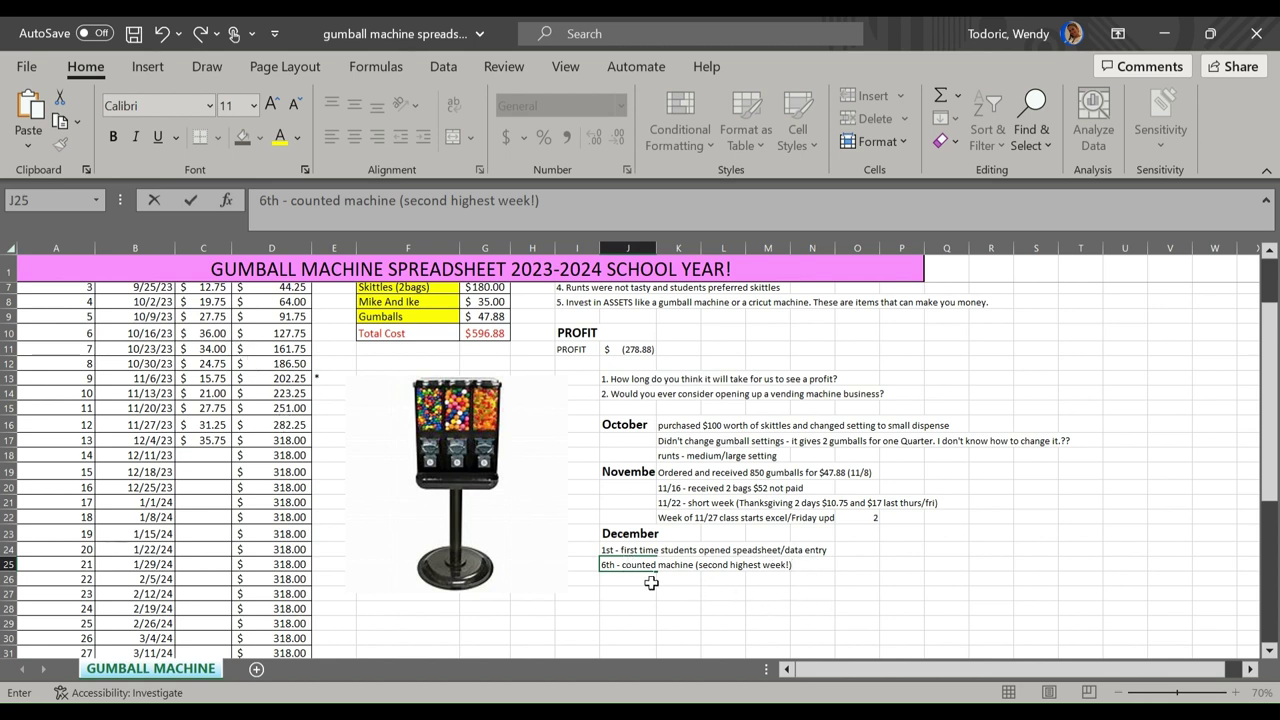
pyautogui.click(639, 577)
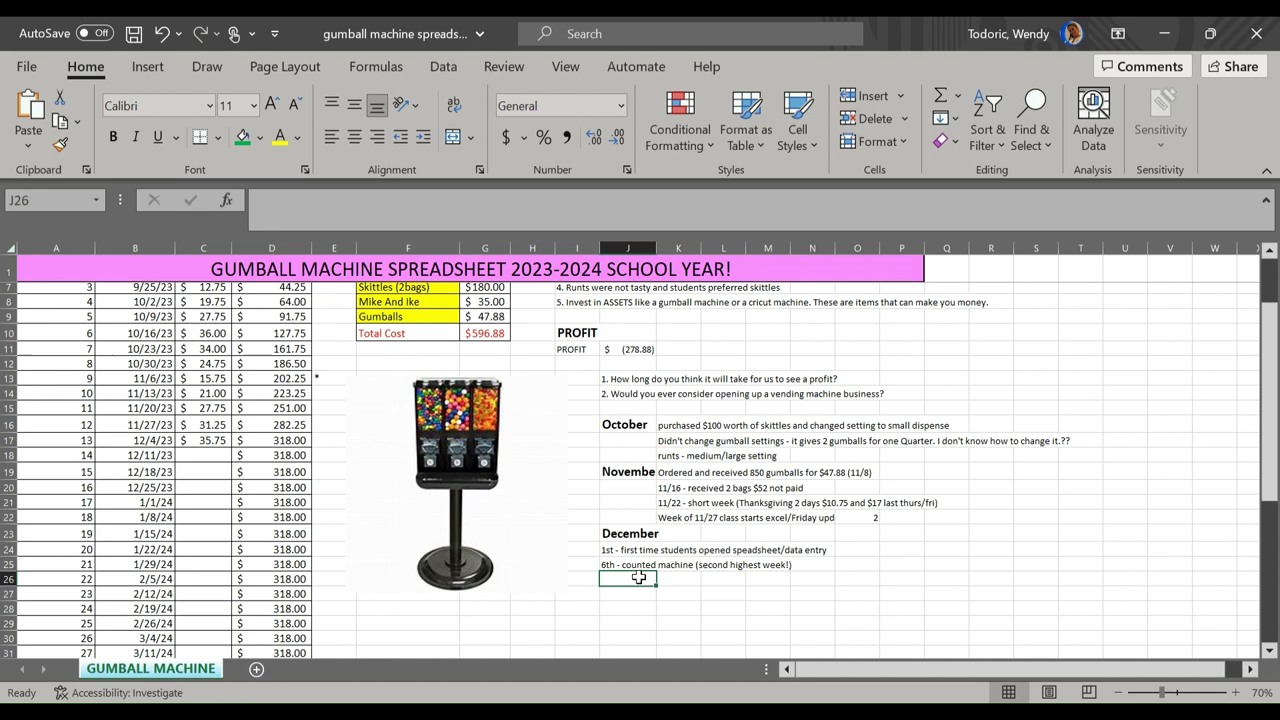
pyautogui.click(613, 563)
pyautogui.click(613, 564)
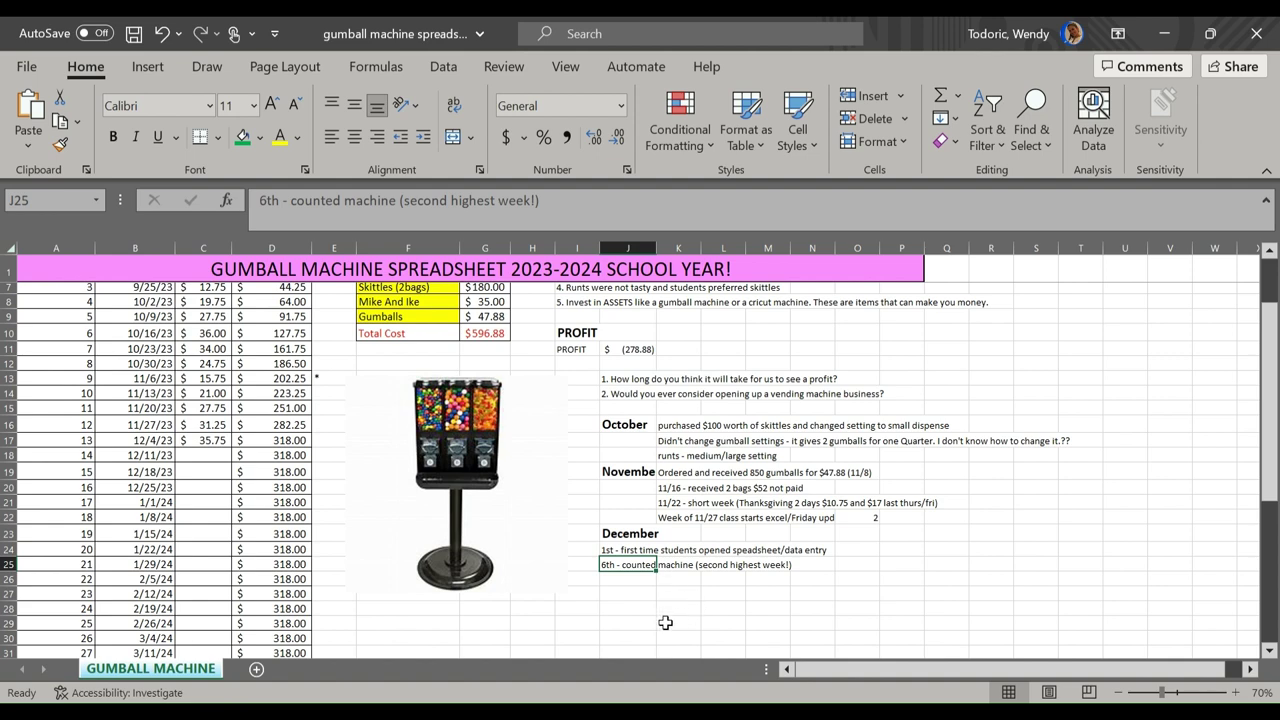
# Fill 35.75 from C17 down through C46 for every remaining week.
pyautogui.scroll(-2, 655, 615)
pyautogui.scroll(-2, 348, 575)
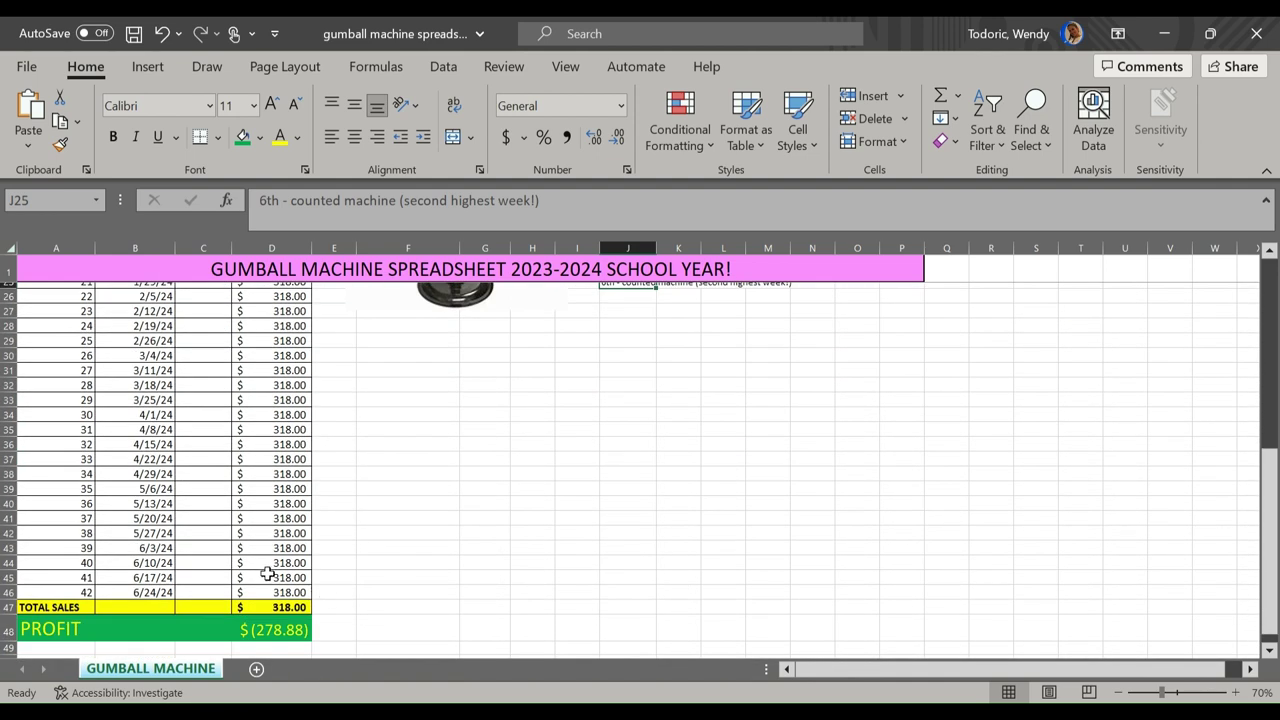
pyautogui.scroll(8, 268, 573)
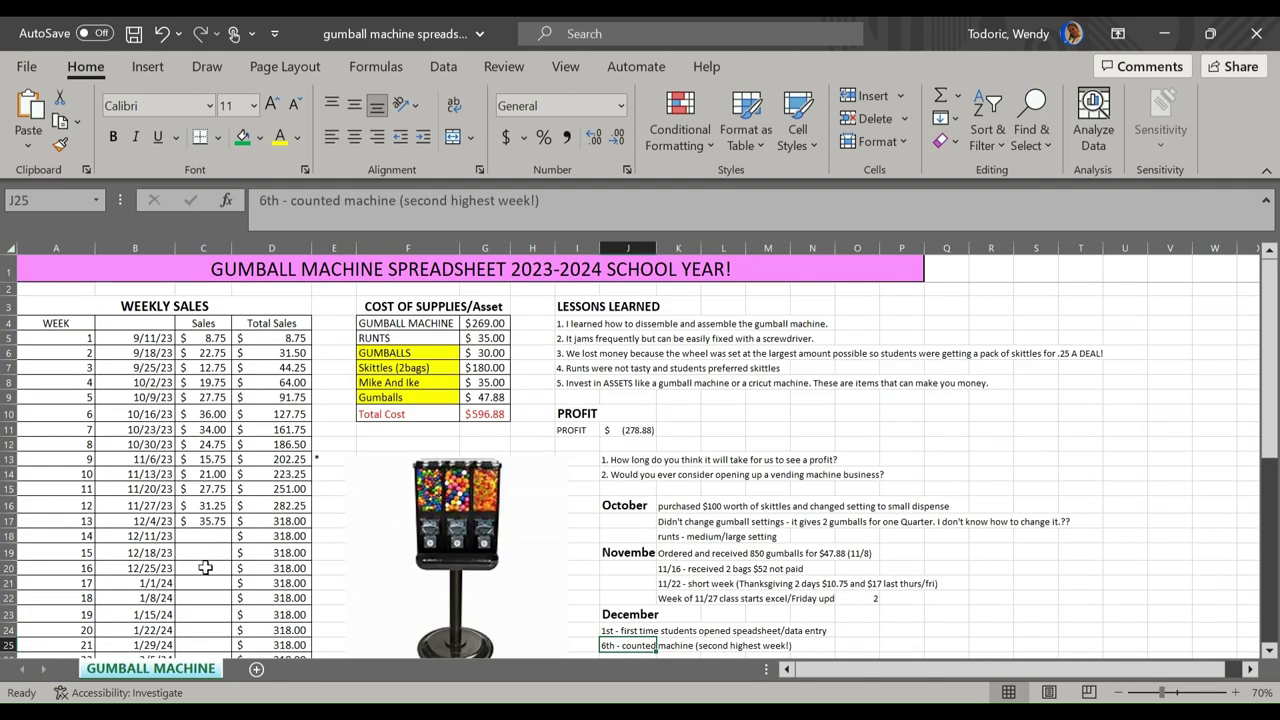
pyautogui.scroll(-2, 205, 567)
pyautogui.scroll(-2, 205, 567)
pyautogui.scroll(2, 205, 567)
pyautogui.scroll(2, 231, 552)
pyautogui.click(221, 521)
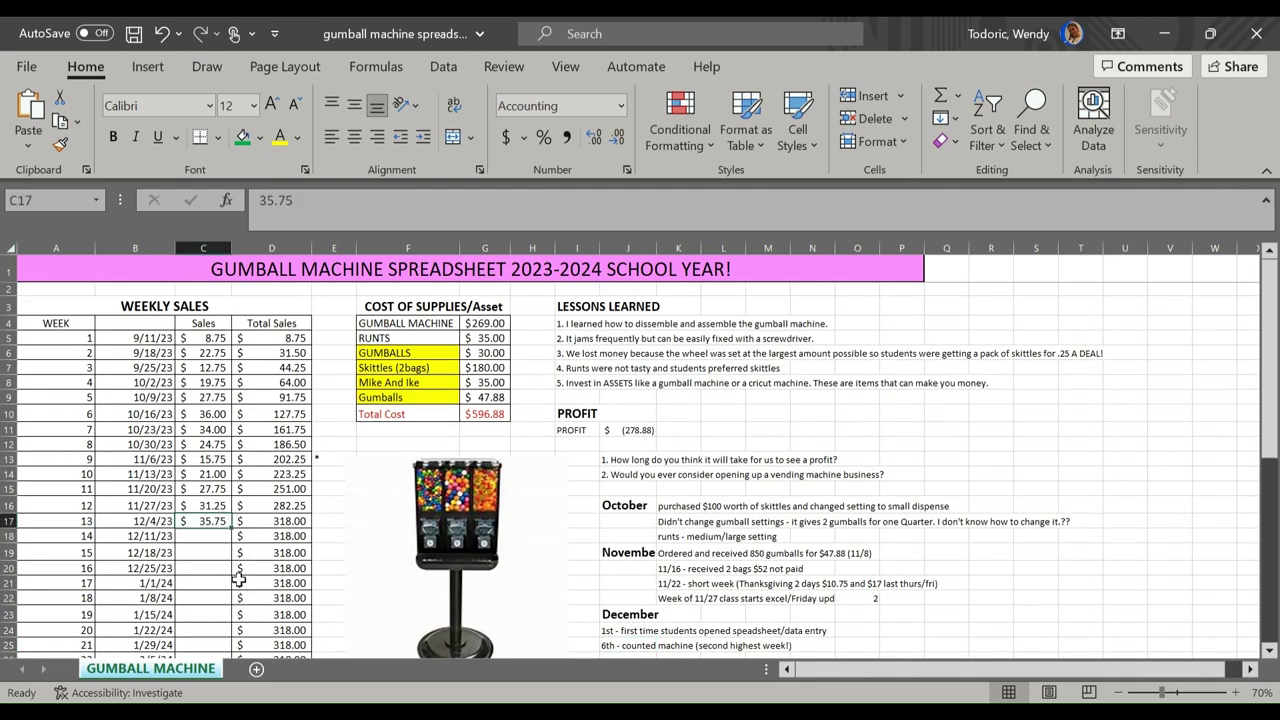
pyautogui.scroll(-2, 233, 528)
pyautogui.scroll(-4, 234, 532)
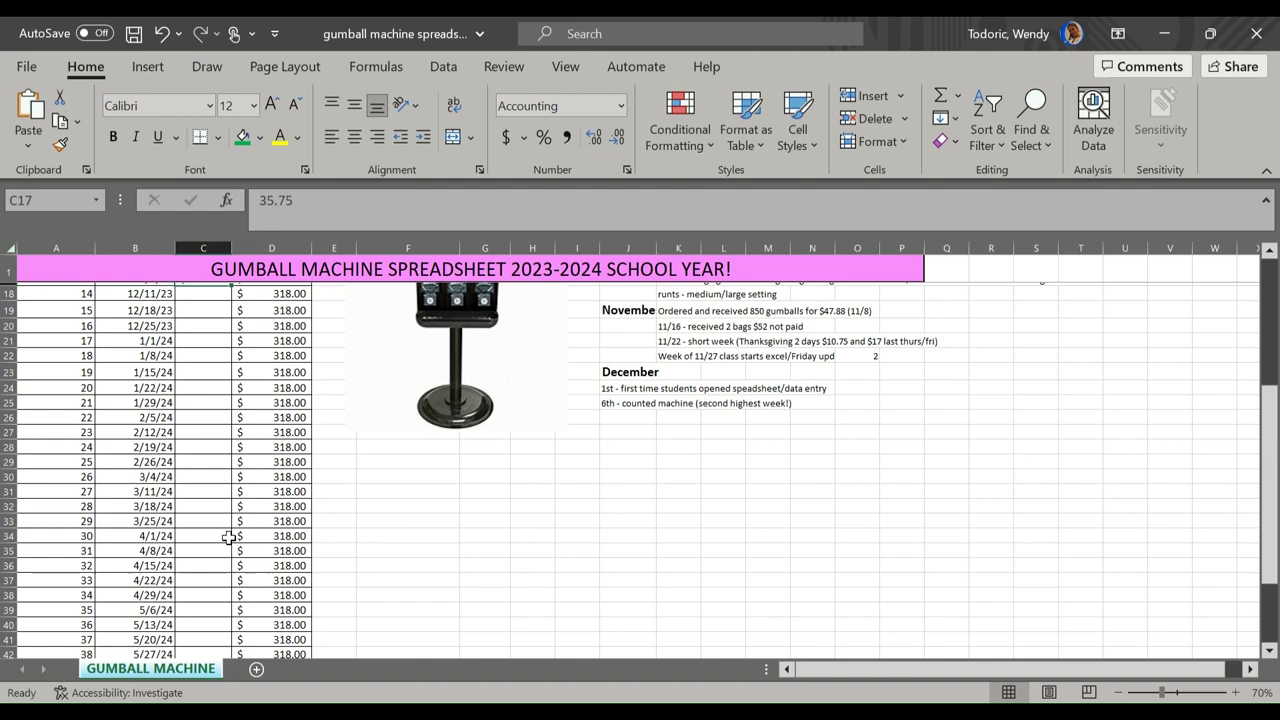
pyautogui.scroll(-3, 210, 500)
pyautogui.scroll(3, 210, 540)
pyautogui.scroll(4, 210, 520)
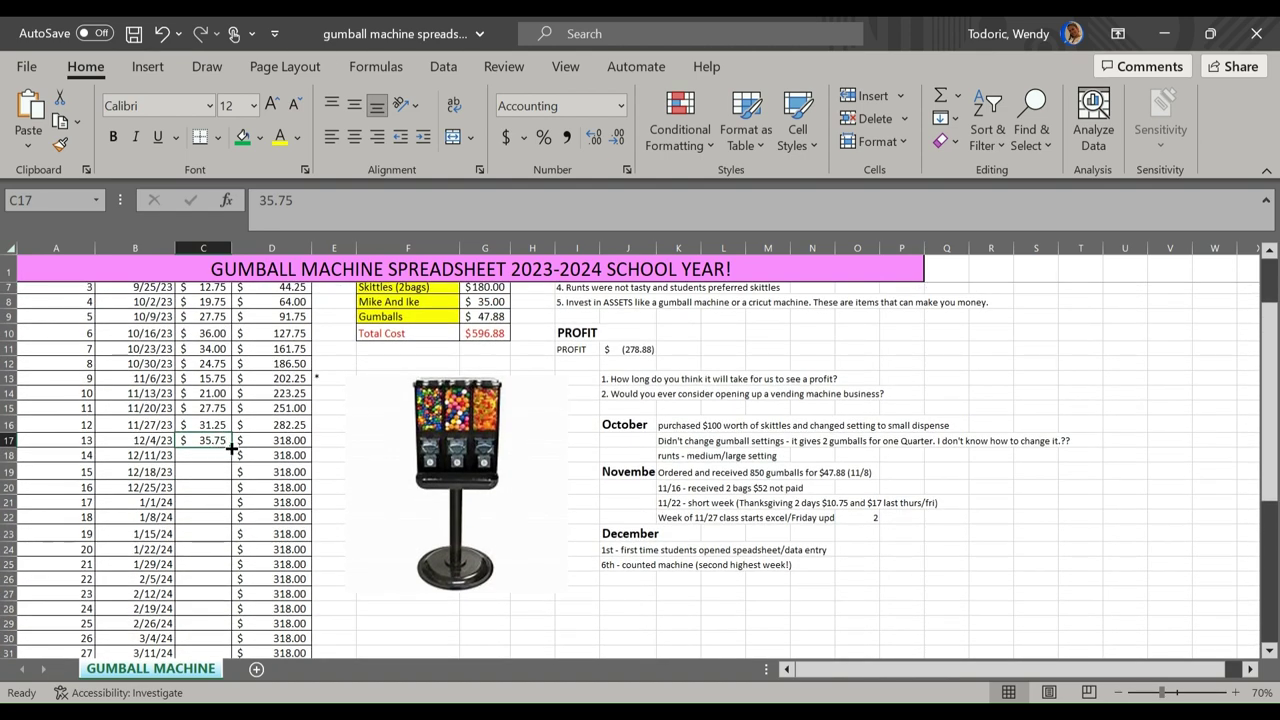
pyautogui.moveTo(232, 450)
pyautogui.mouseDown()
pyautogui.moveTo(206, 514)
pyautogui.moveTo(228, 650)
pyautogui.moveTo(232, 638)
pyautogui.moveTo(218, 690)
pyautogui.moveTo(217, 595)
pyautogui.mouseUp()
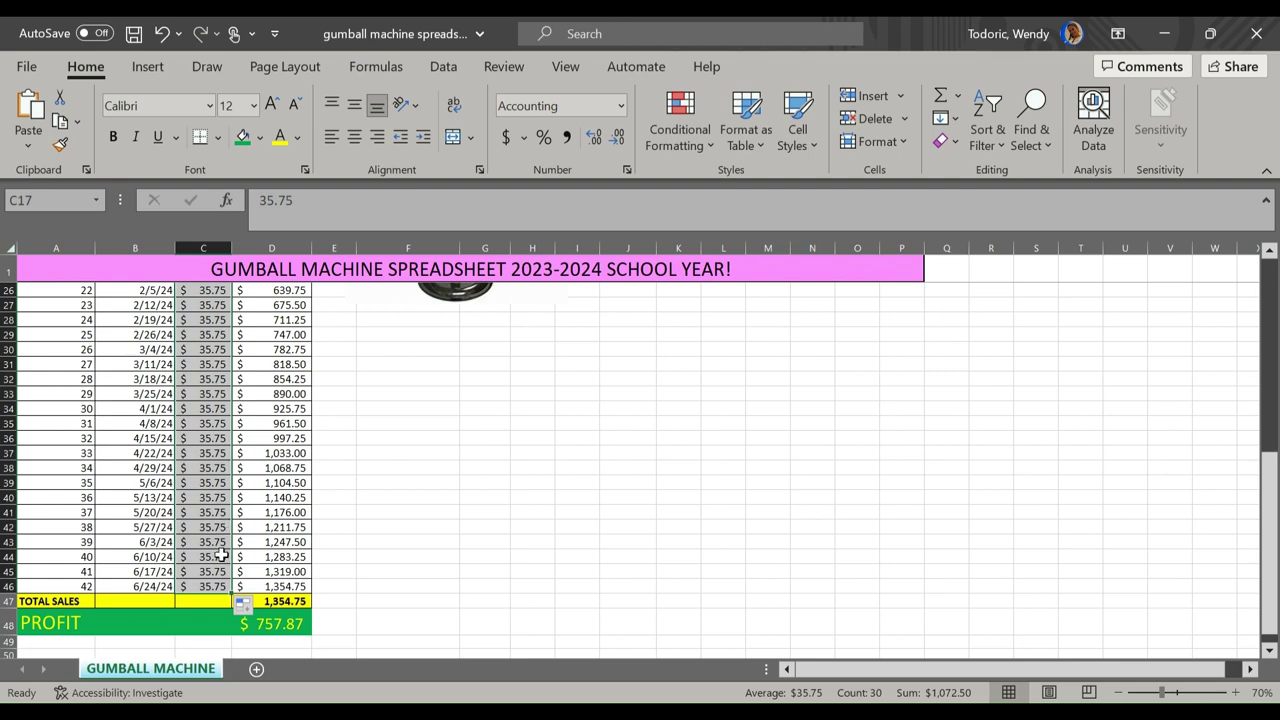
# Review the projected $35.75 weeks and the new $1,354.75 total before removing them.
pyautogui.scroll(3, 367, 498)
pyautogui.scroll(2, 320, 520)
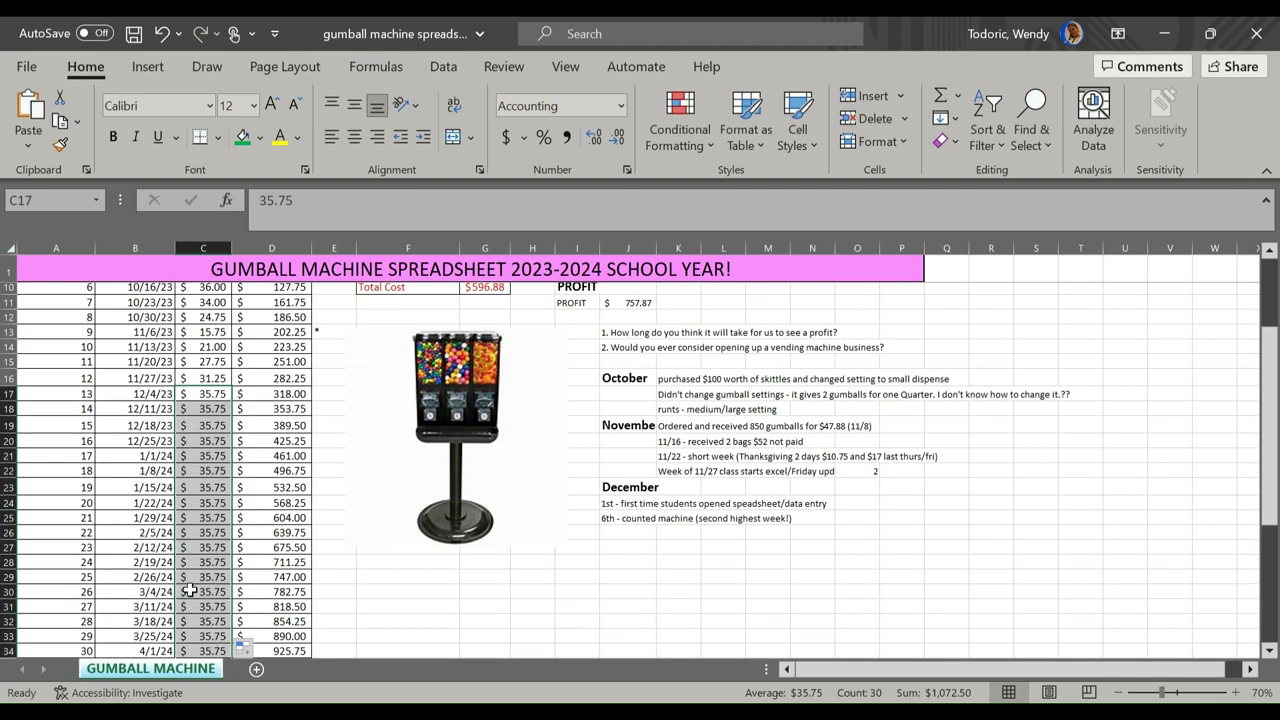
pyautogui.scroll(-1, 208, 628)
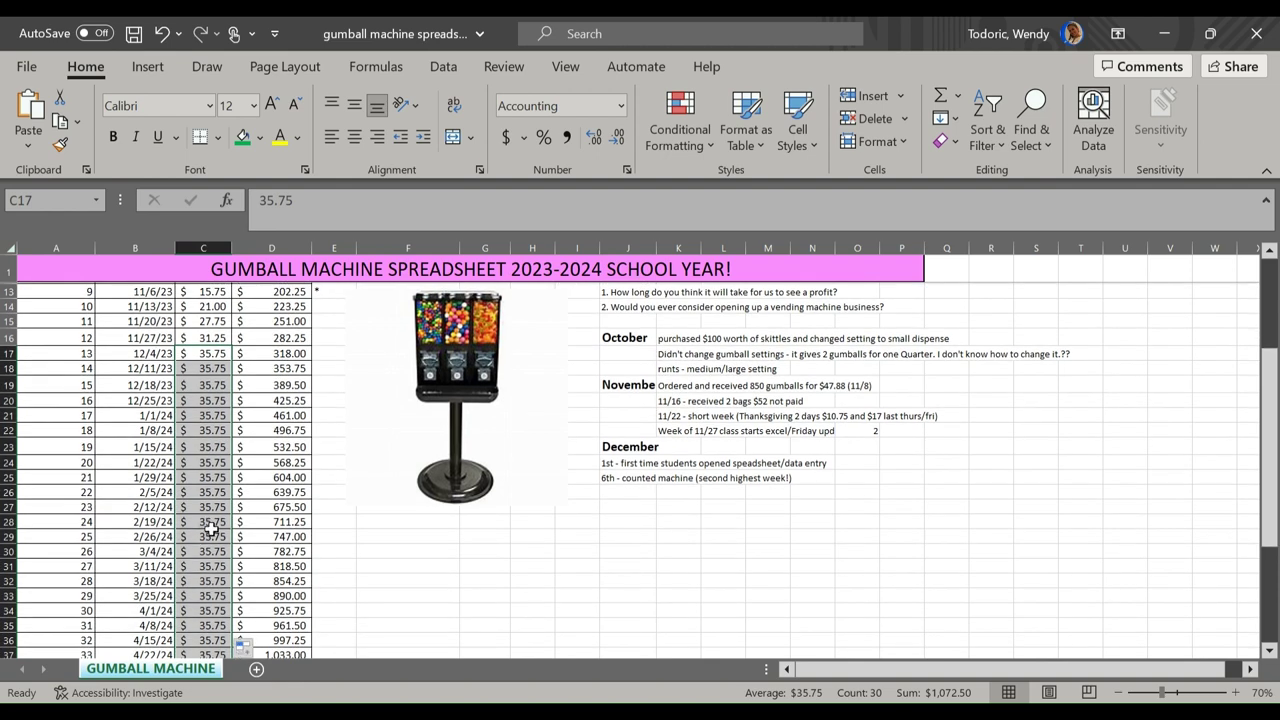
pyautogui.click(112, 554)
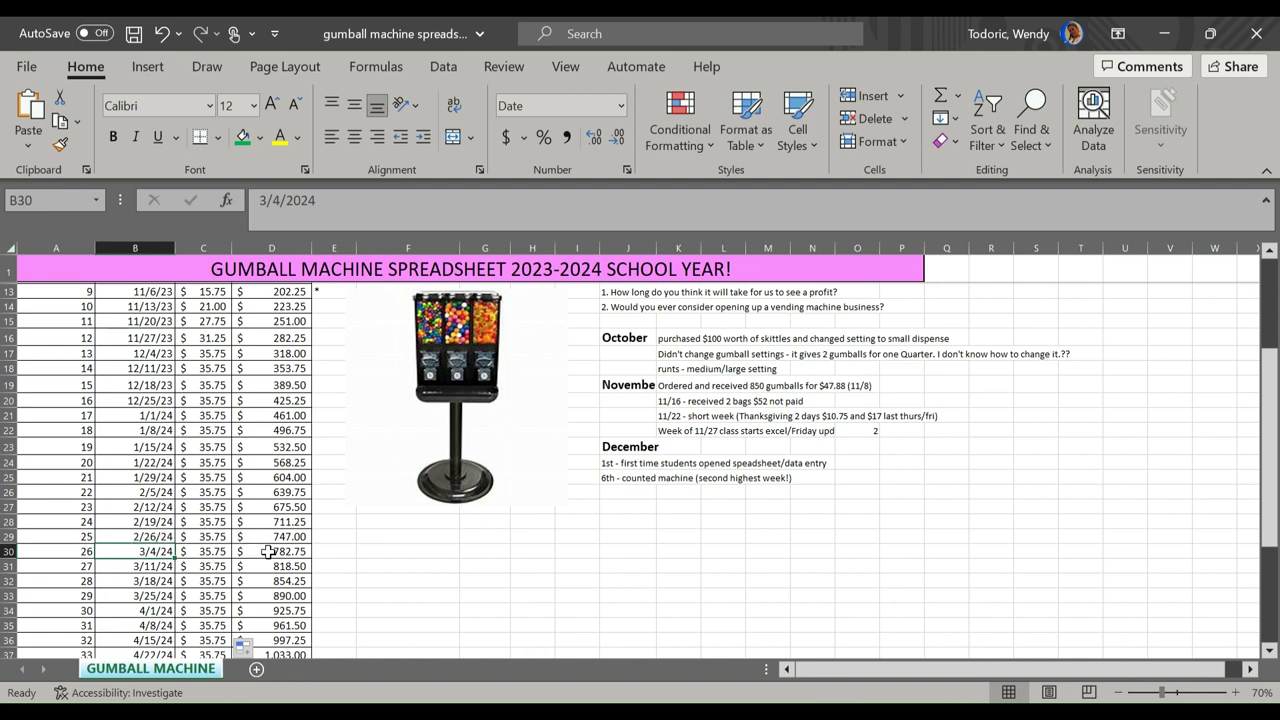
pyautogui.scroll(-1, 261, 594)
pyautogui.scroll(-1, 261, 594)
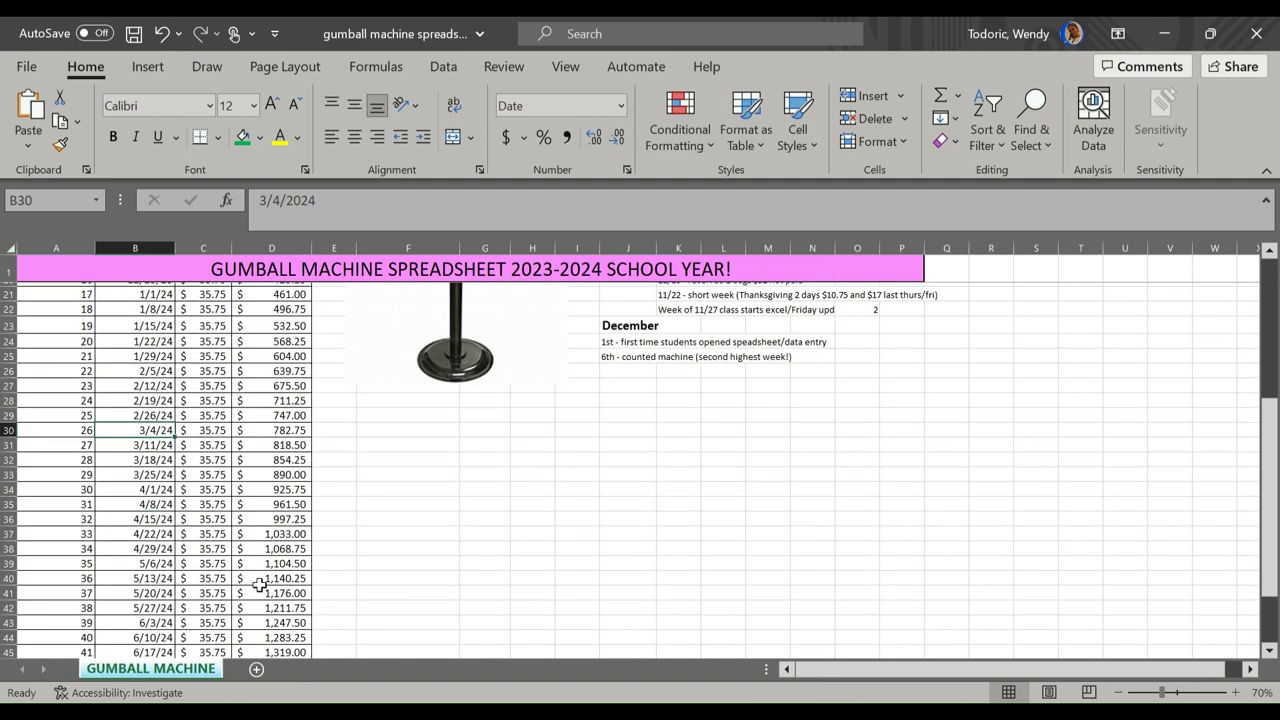
pyautogui.scroll(-2, 261, 594)
pyautogui.scroll(4, 259, 587)
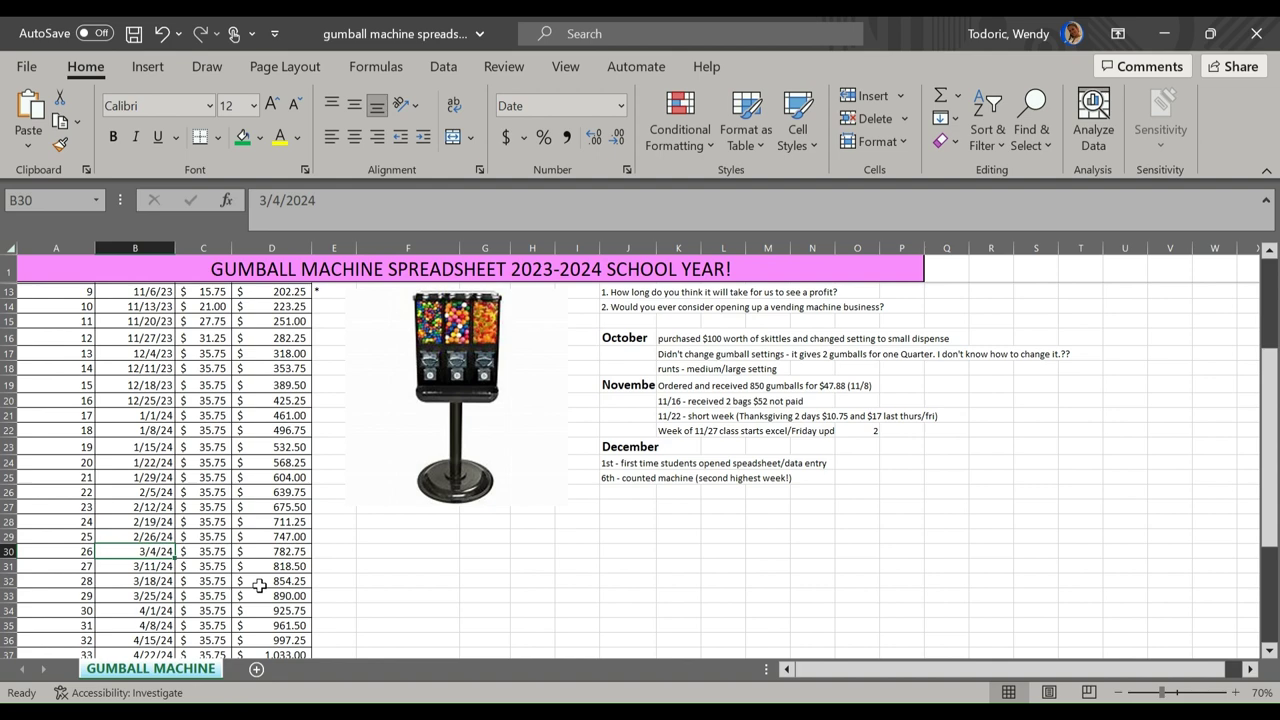
pyautogui.scroll(3, 310, 557)
pyautogui.scroll(1, 310, 557)
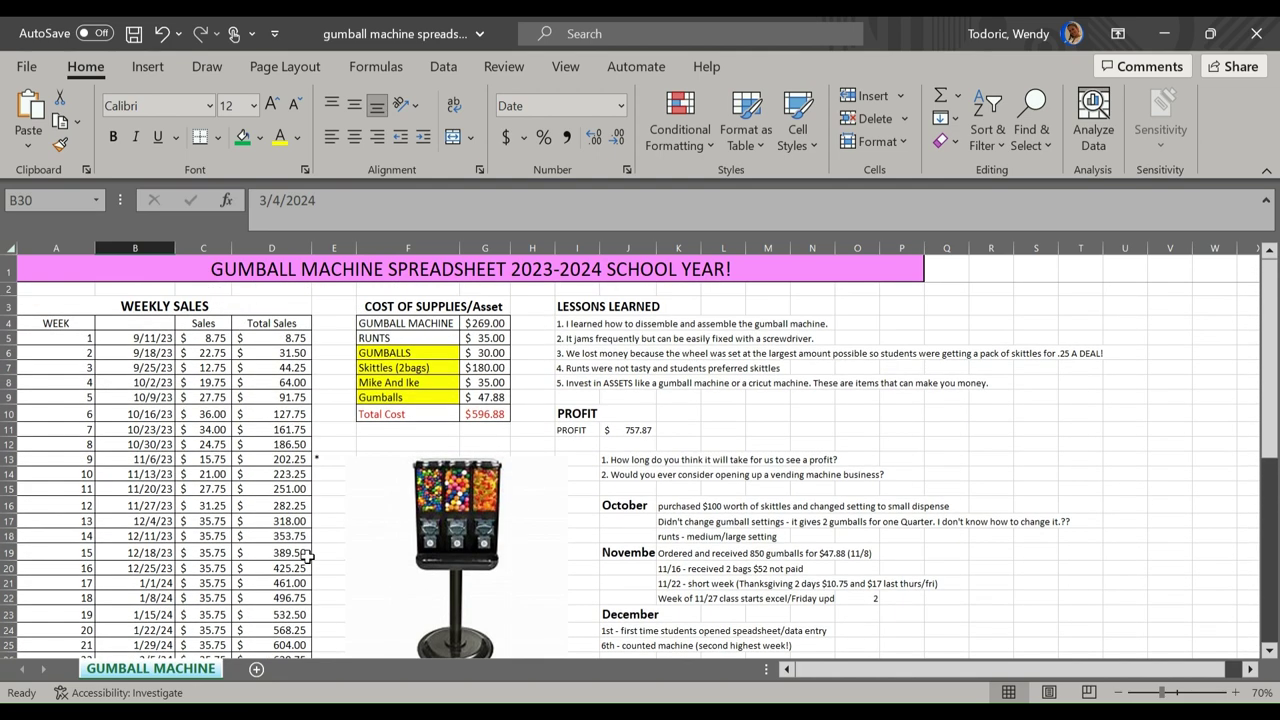
pyautogui.scroll(-3, 310, 557)
pyautogui.scroll(-4, 310, 557)
pyautogui.scroll(-3, 306, 538)
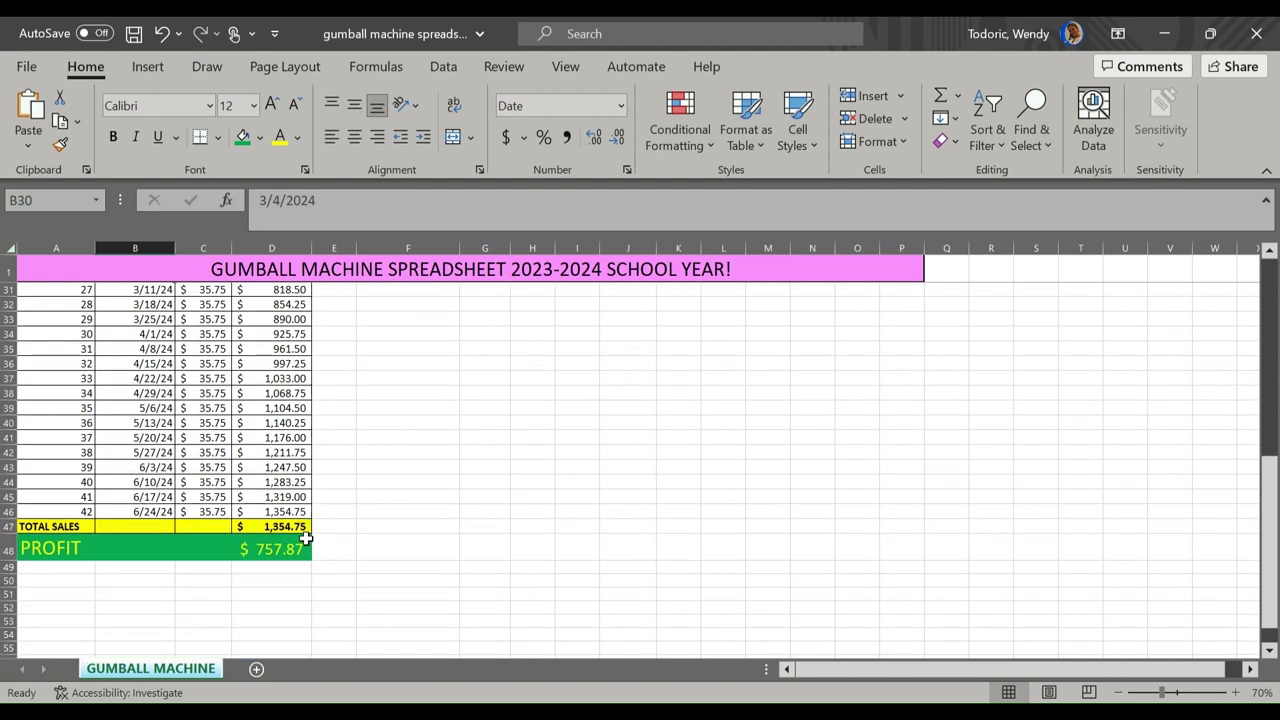
pyautogui.scroll(-1, 271, 522)
pyautogui.scroll(3, 300, 540)
pyautogui.scroll(4, 300, 580)
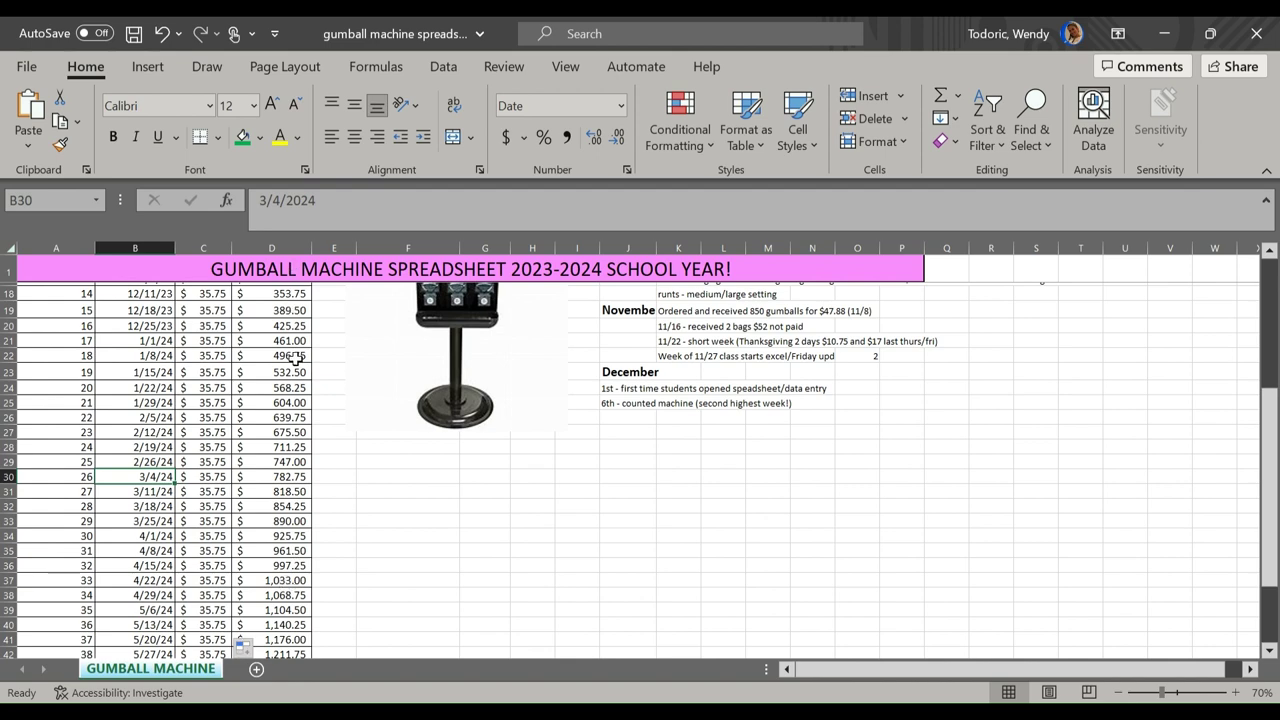
pyautogui.scroll(4, 300, 380)
# Undo the projected sales fill and confirm the later weeks are empty again.
pyautogui.click(170, 35)
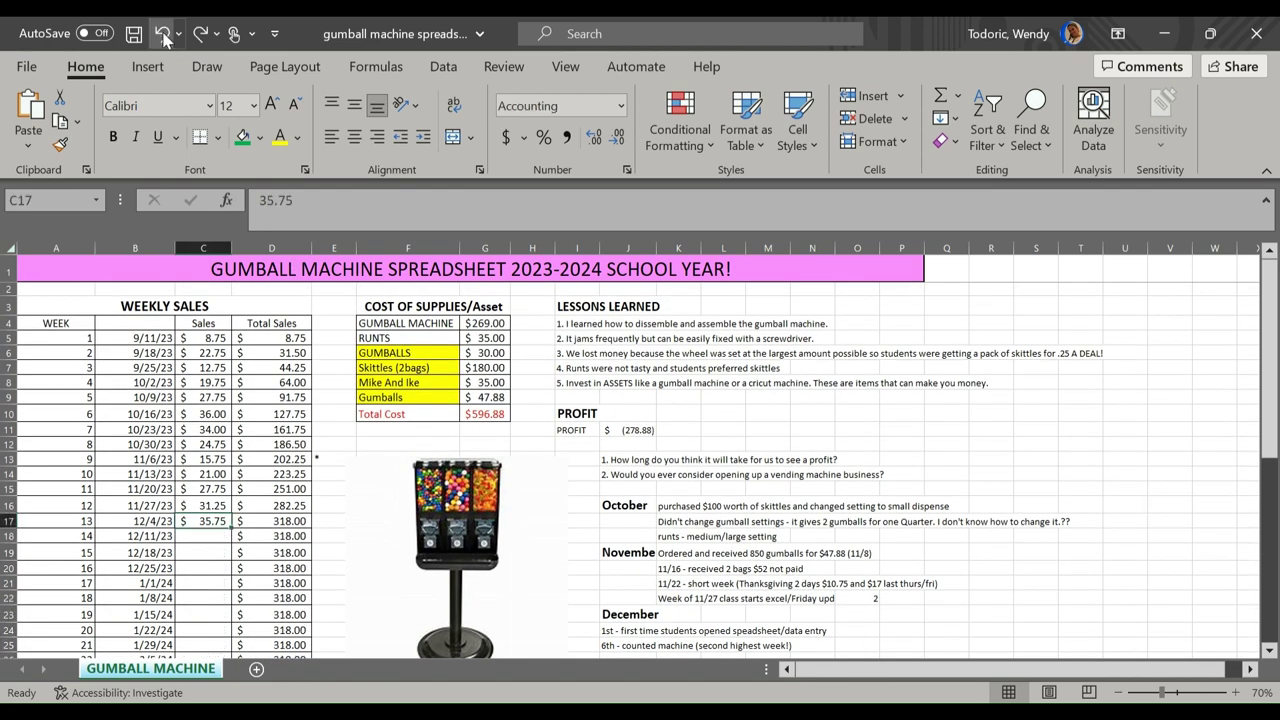
pyautogui.scroll(-1, 323, 565)
pyautogui.scroll(-2, 330, 572)
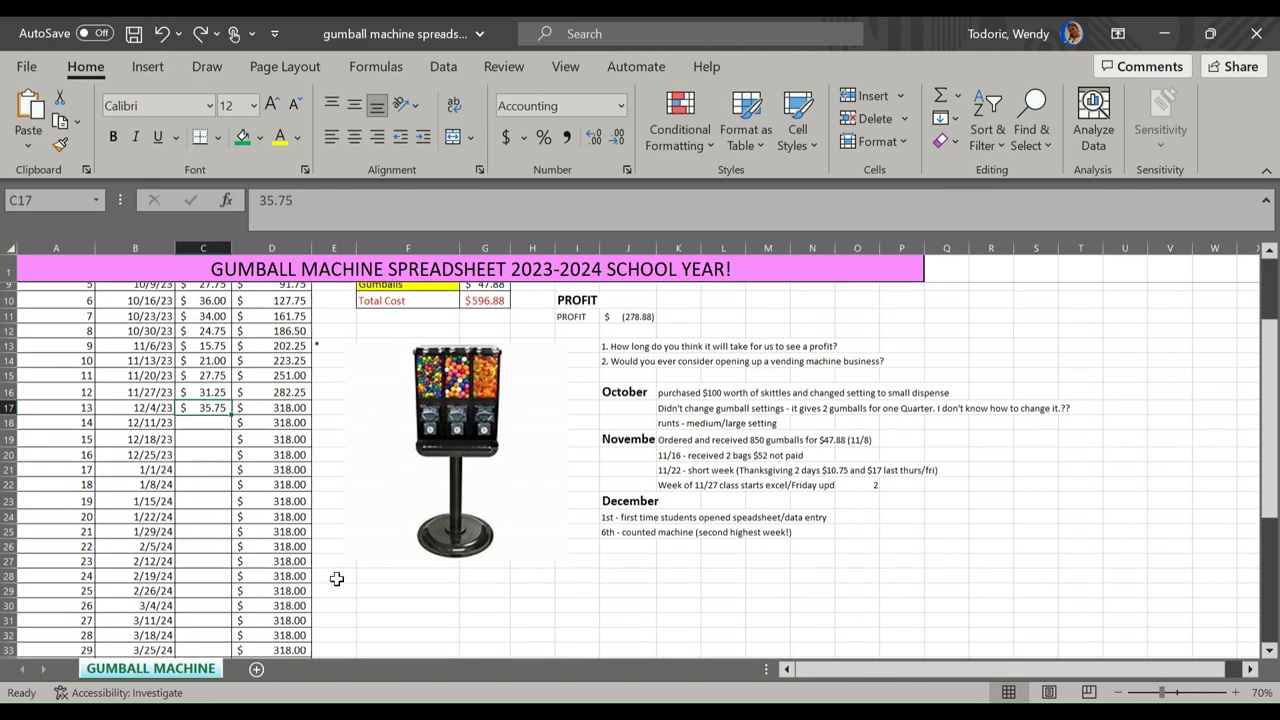
pyautogui.scroll(-2, 337, 580)
pyautogui.click(196, 333)
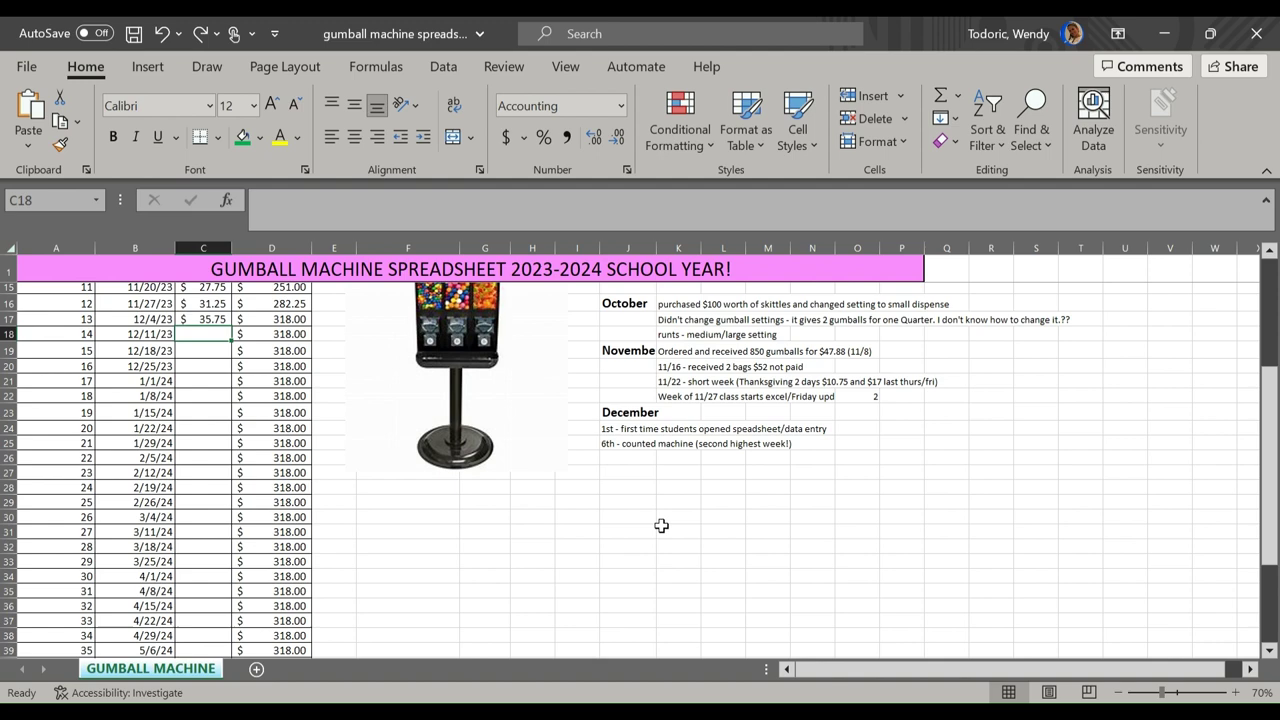
pyautogui.scroll(4, 660, 520)
# Shrink the gumball machine picture slightly and move it a little higher.
pyautogui.click(510, 522)
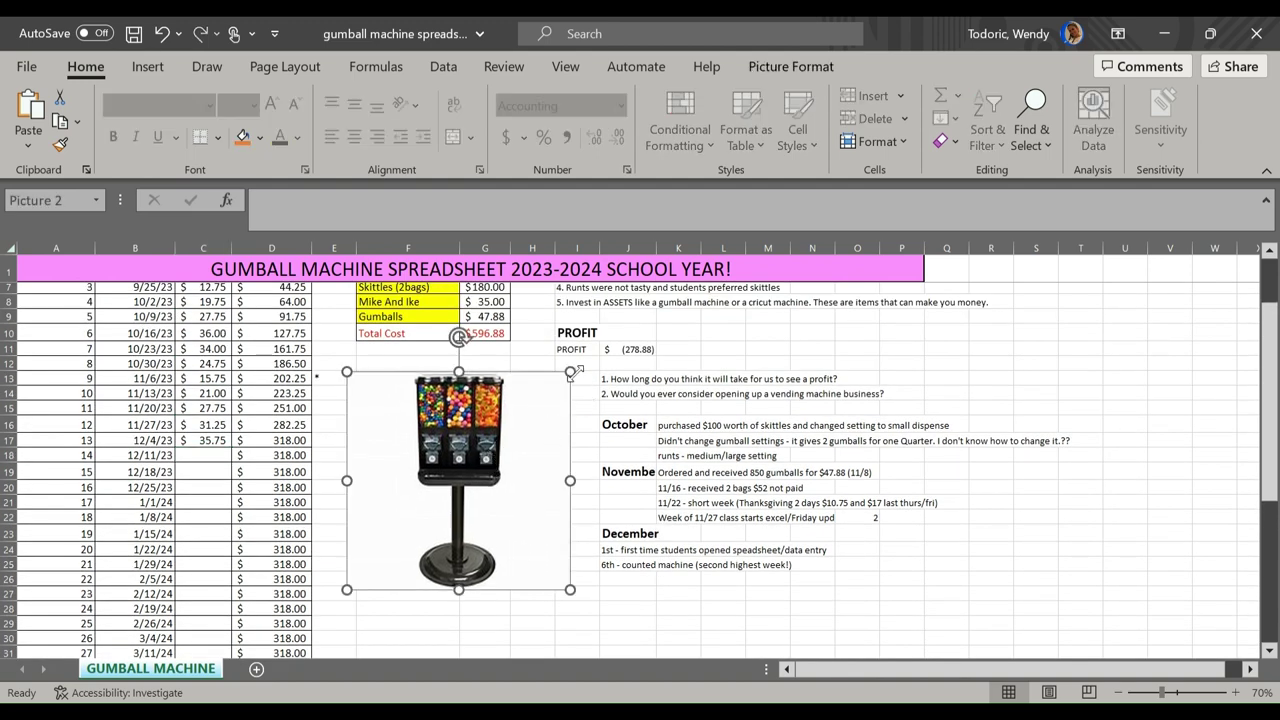
pyautogui.moveTo(568, 368); pyautogui.dragTo(555, 382)
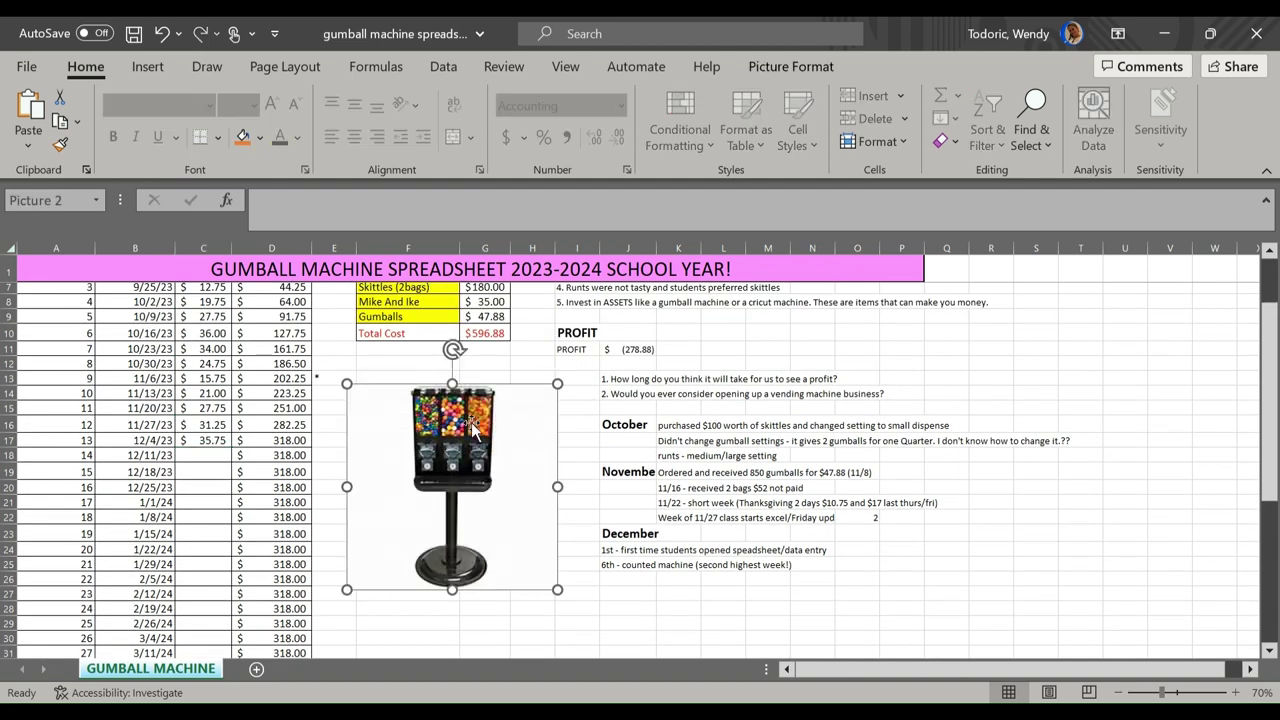
pyautogui.click(507, 366)
pyautogui.moveTo(508, 384); pyautogui.dragTo(506, 372)
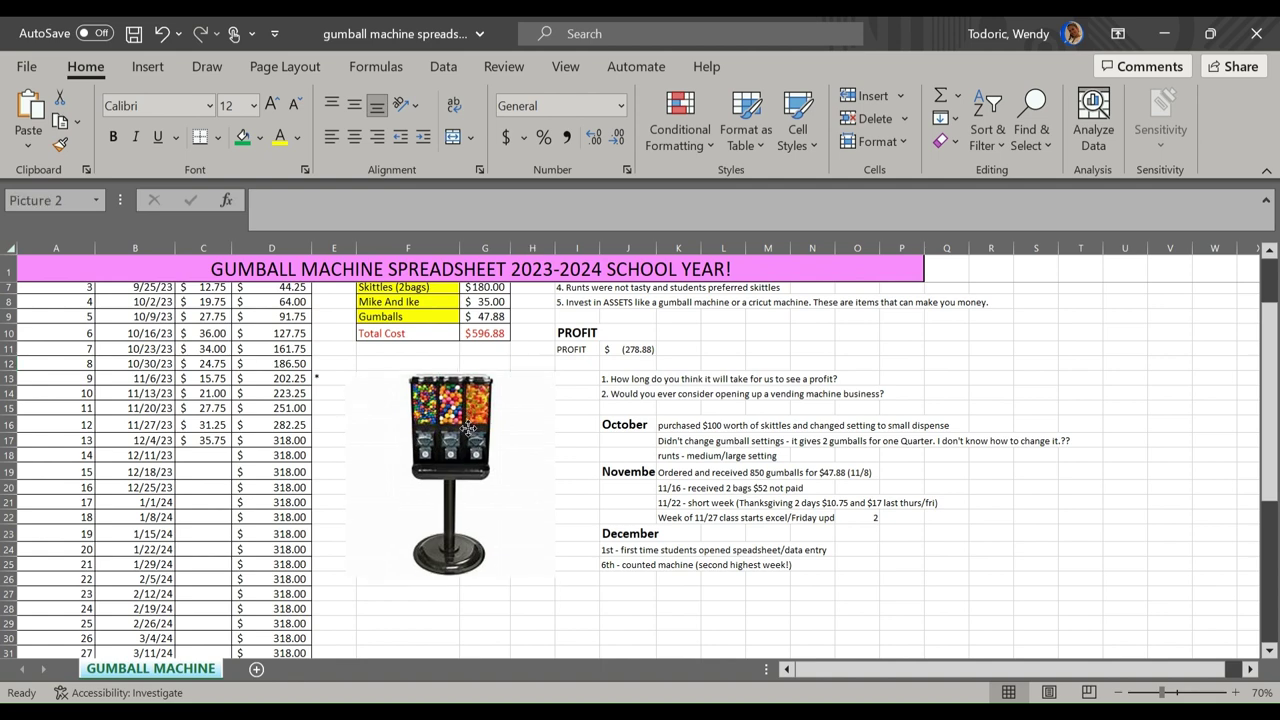
pyautogui.click(490, 362)
pyautogui.scroll(2, 710, 550)
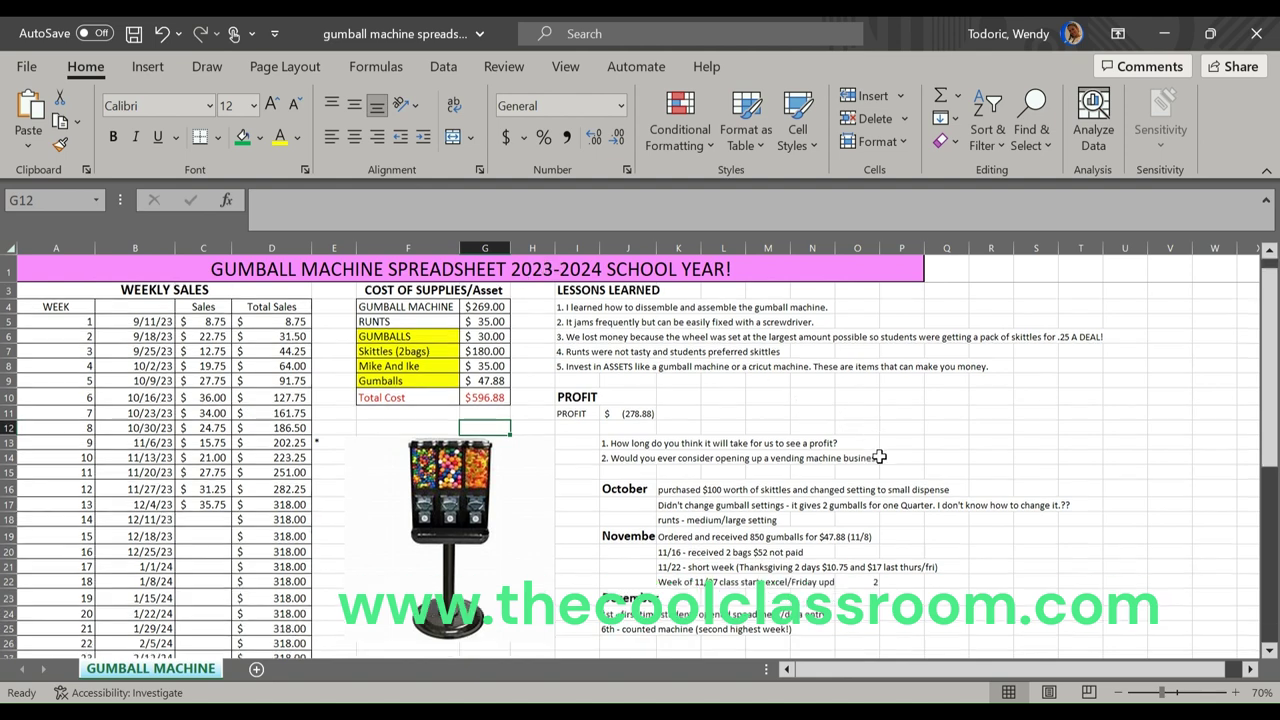
pyautogui.scroll(-3, 870, 480)
pyautogui.scroll(-7, 857, 520)
pyautogui.scroll(6, 857, 525)
pyautogui.scroll(4, 855, 533)
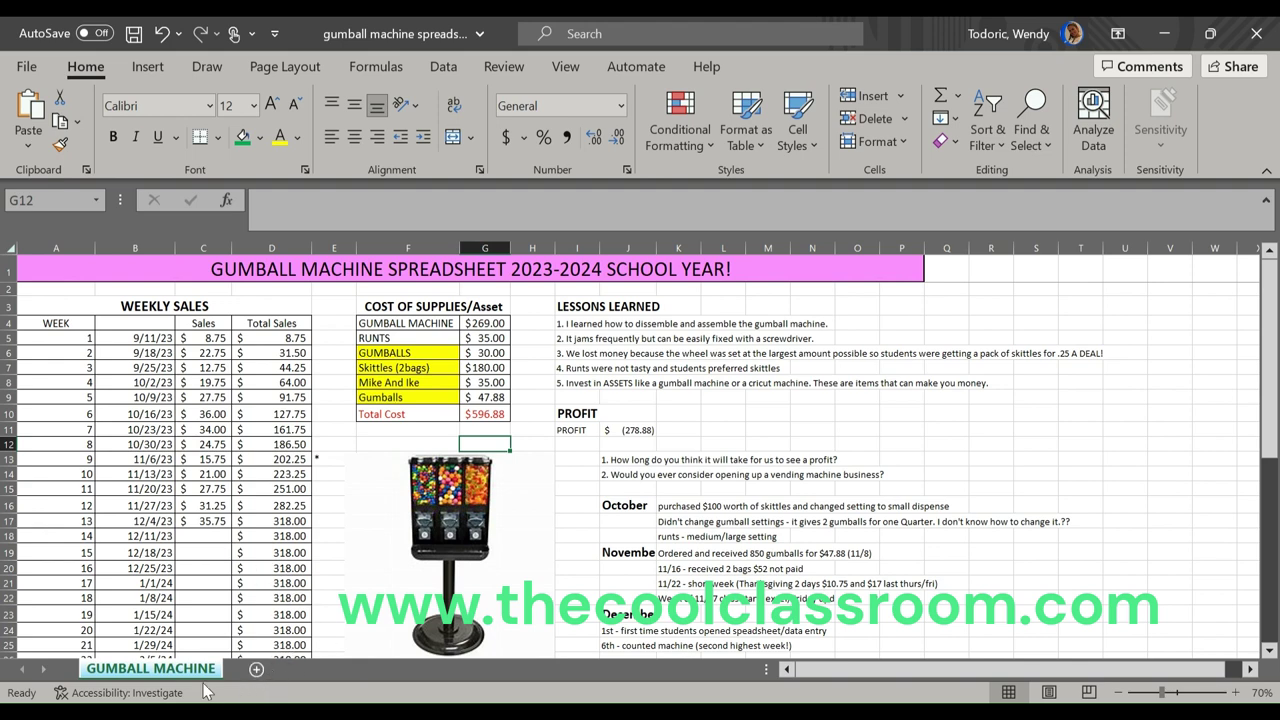
pyautogui.scroll(-2, 600, 540)
pyautogui.scroll(-3, 514, 583)
pyautogui.scroll(5, 514, 583)
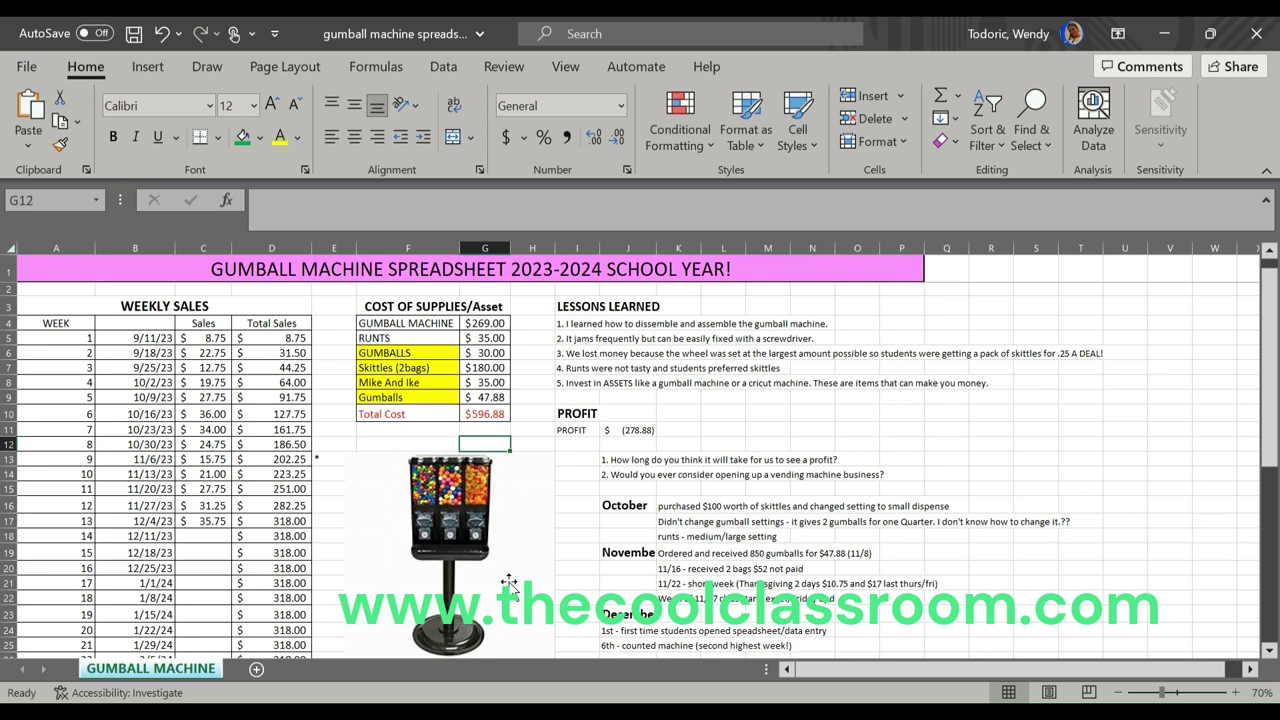